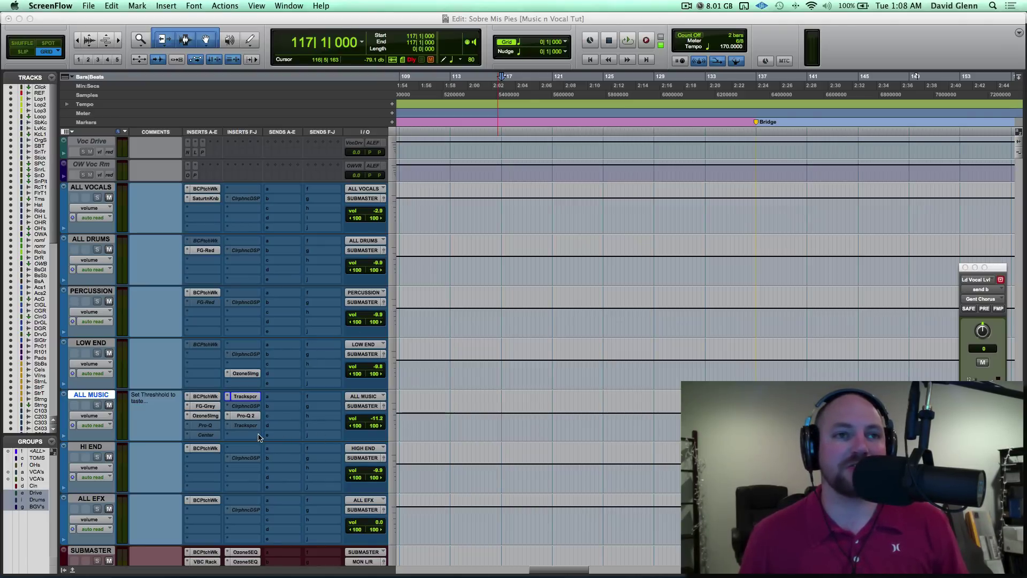
Insert a stereo Wavesfactory Trackspacer on an empty ALL MUSIC insert slot.
click(229, 436)
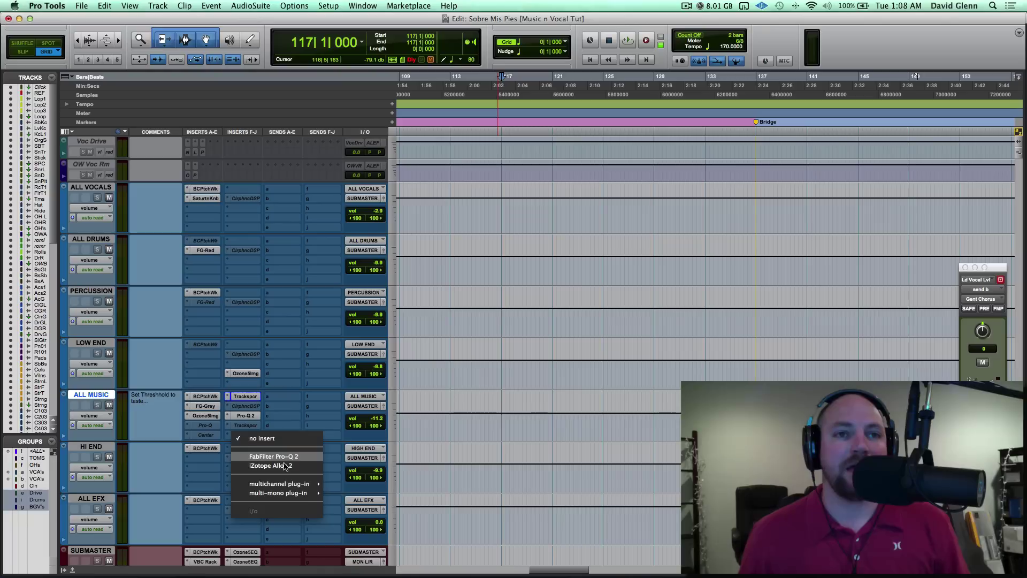
mouse_move(299, 485)
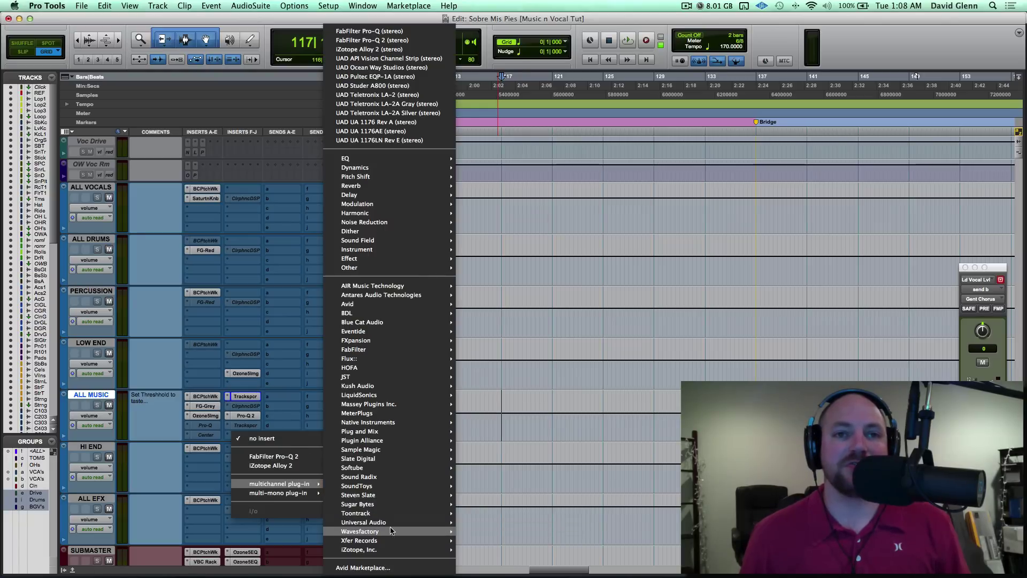
mouse_move(385, 531)
click(484, 535)
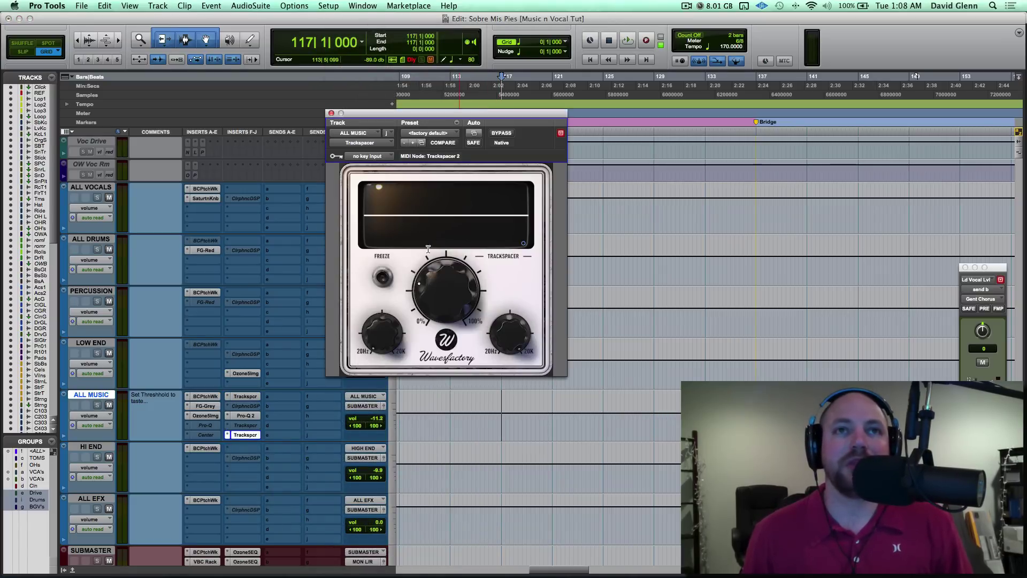
Set the Trackspacer key input to Bus 30 and close the plug-in window.
click(372, 157)
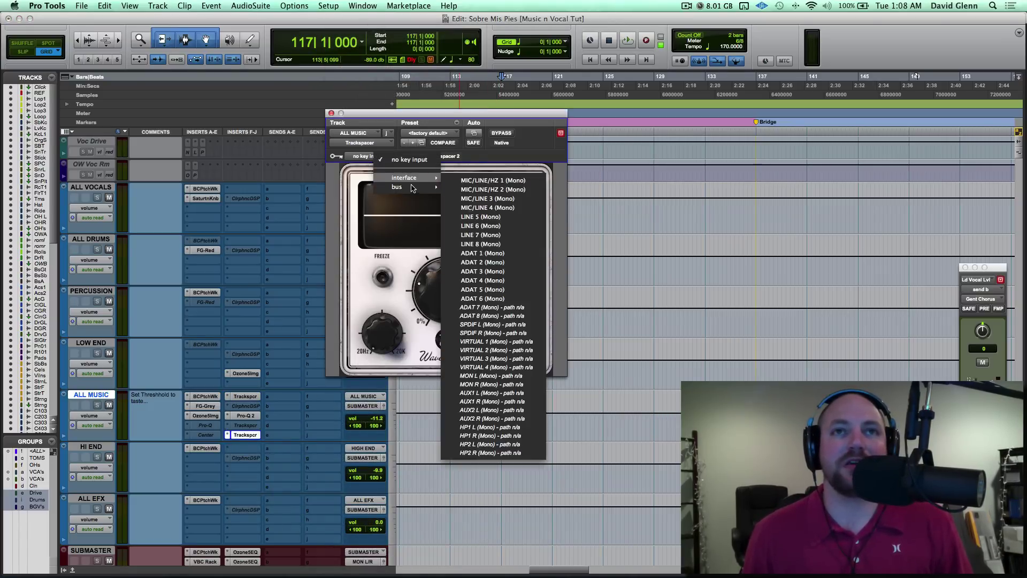
mouse_move(413, 188)
mouse_move(472, 193)
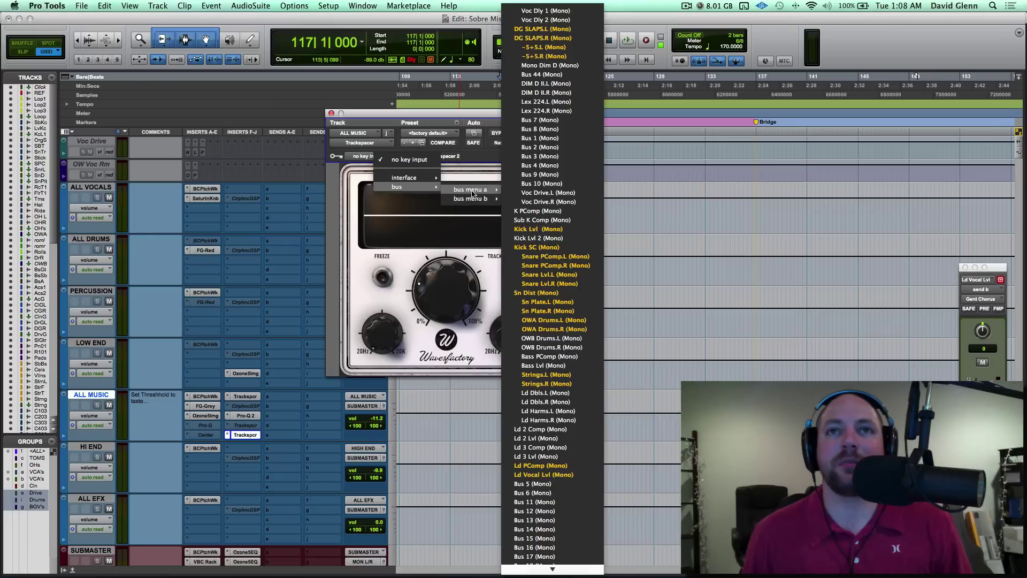
scroll(540, 447, down, 3)
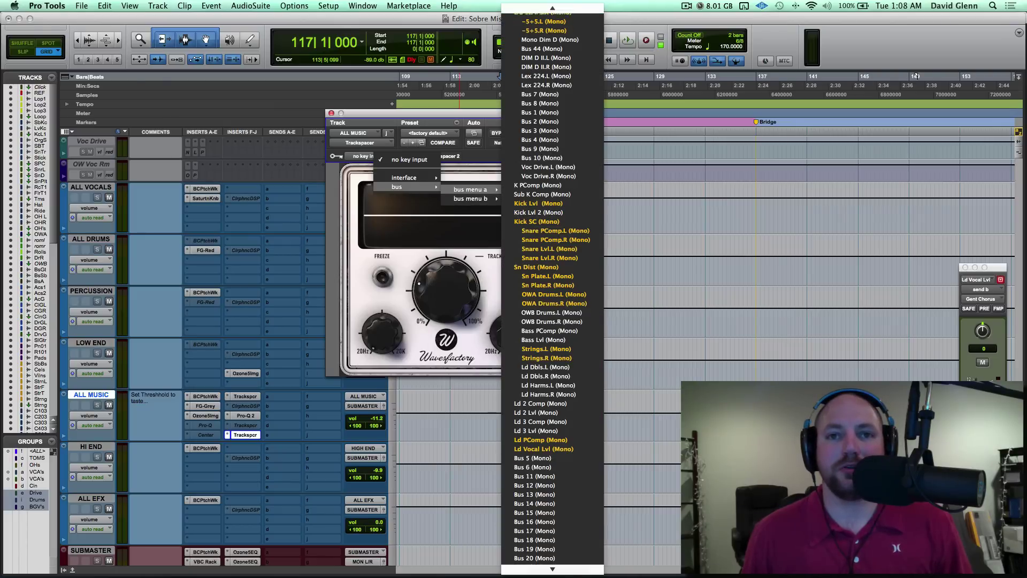
scroll(552, 567, down, 15)
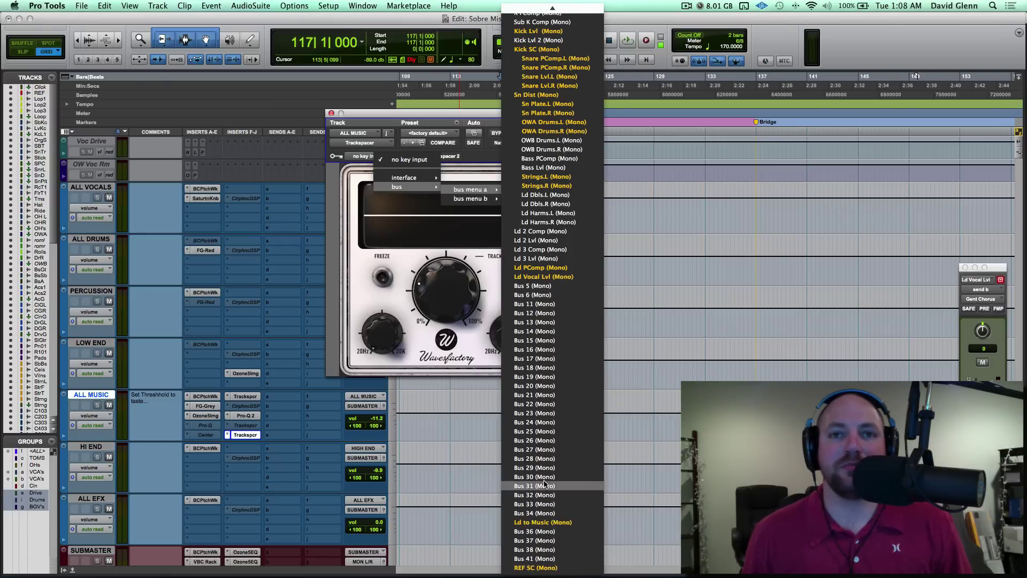
click(531, 475)
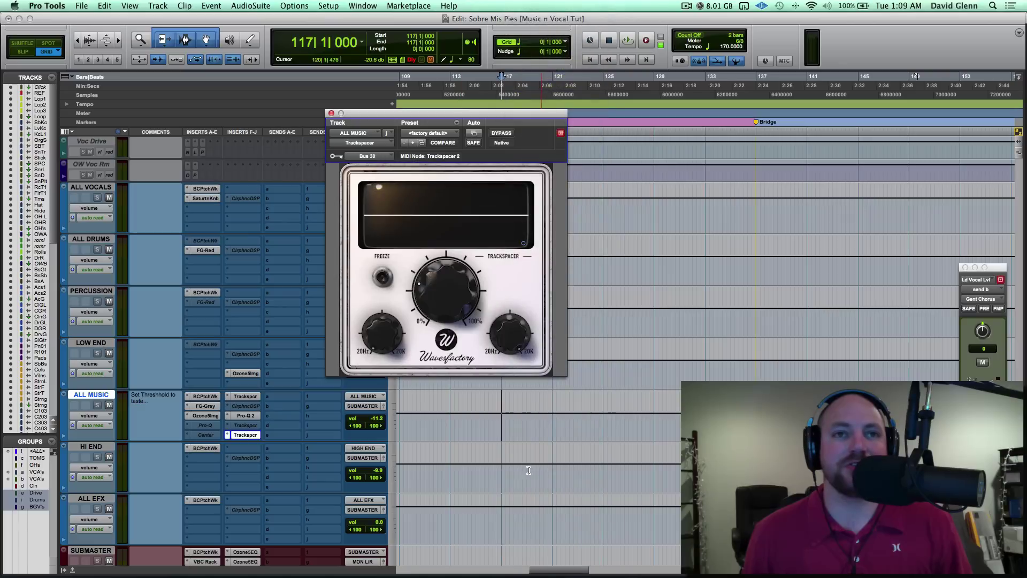
click(331, 114)
Select the ALL VOCALS track and reveal the Ld Vocal and vocal effect tracks.
click(91, 237)
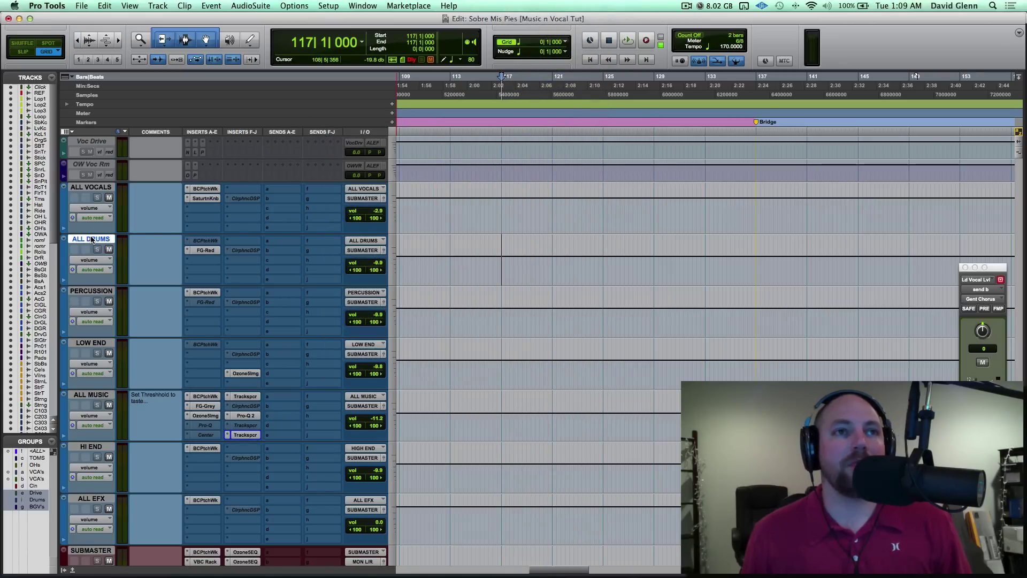
click(99, 188)
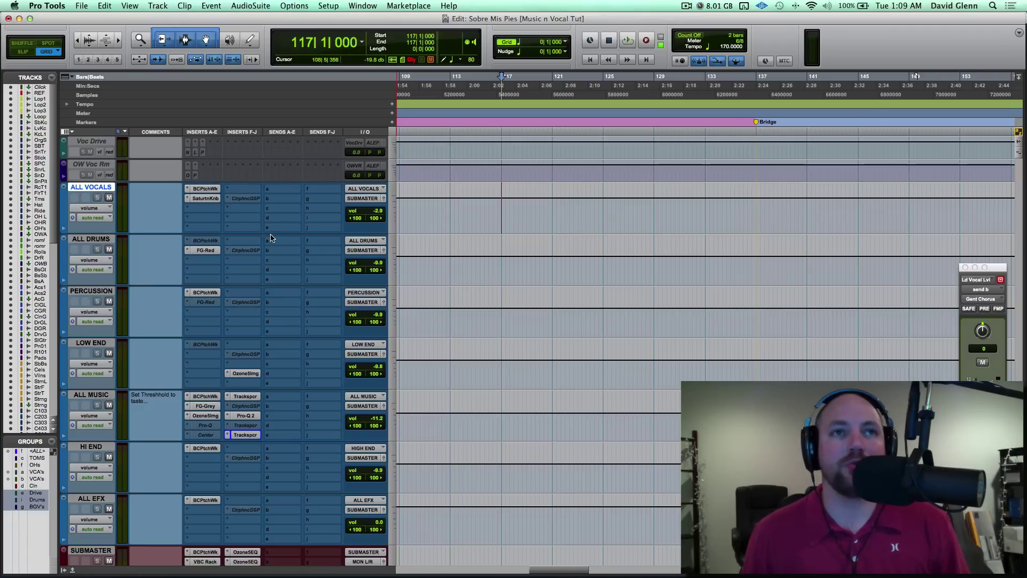
key(period)
key(2)
key(period)
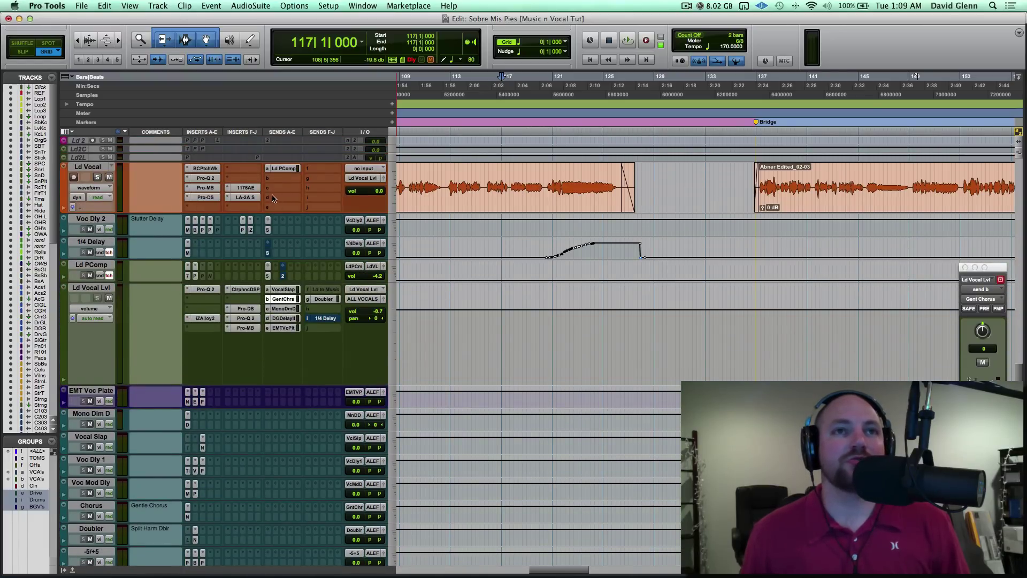
Add a send on the Ld Vocal track routed to Bus 30.
click(272, 192)
mouse_move(302, 218)
mouse_move(370, 221)
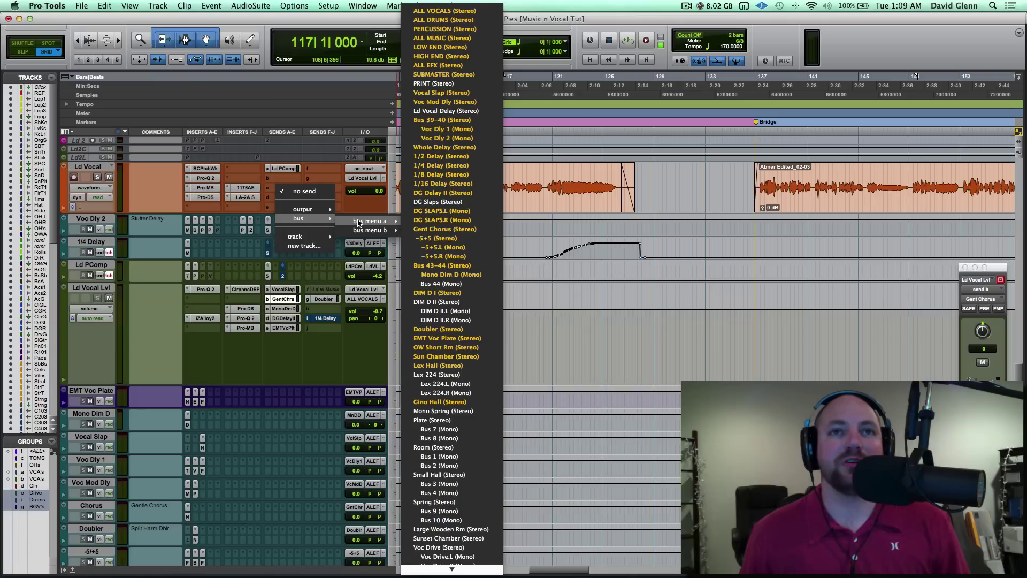
scroll(458, 419, down, 15)
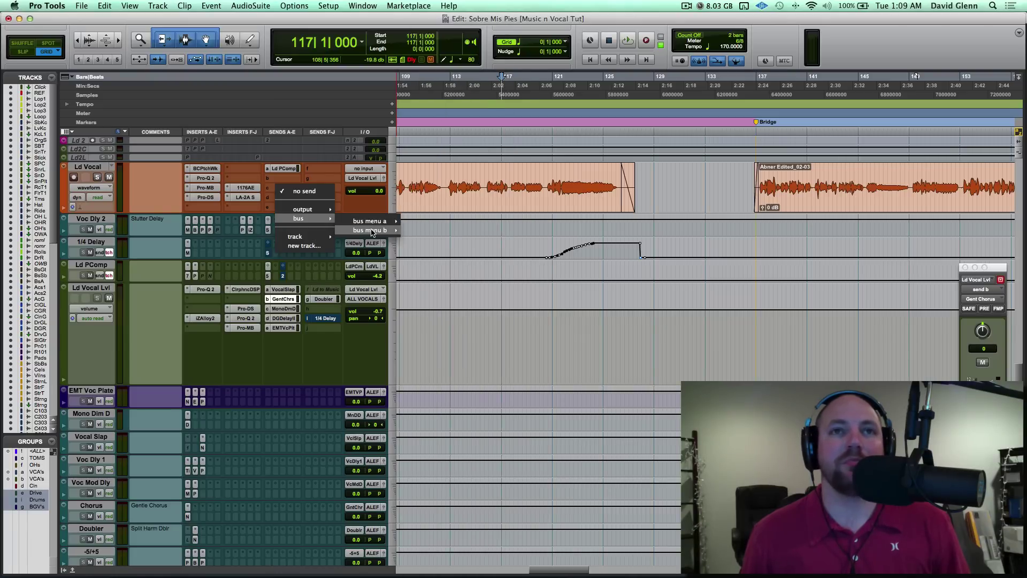
click(459, 212)
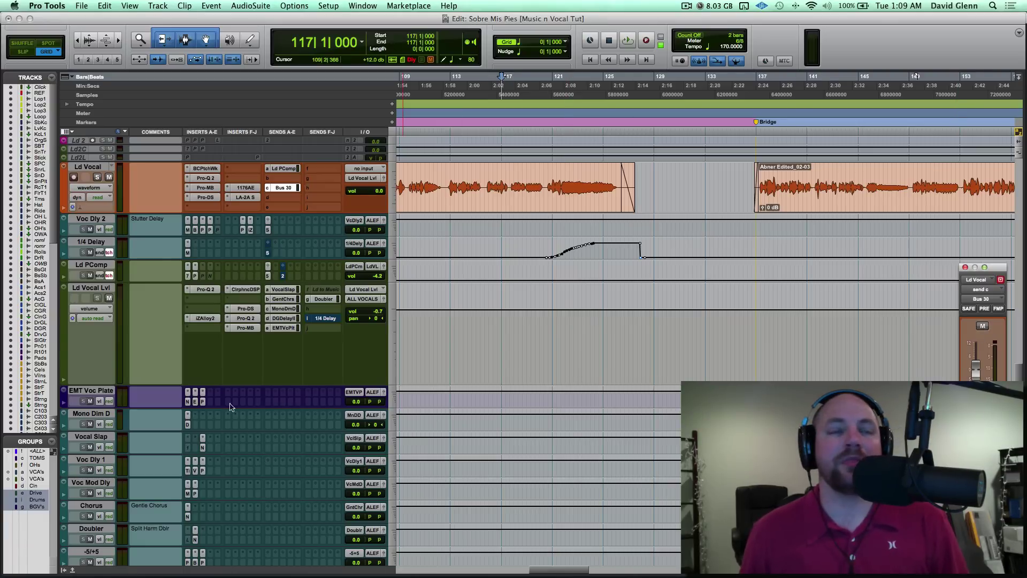
scroll(223, 408, down, 15)
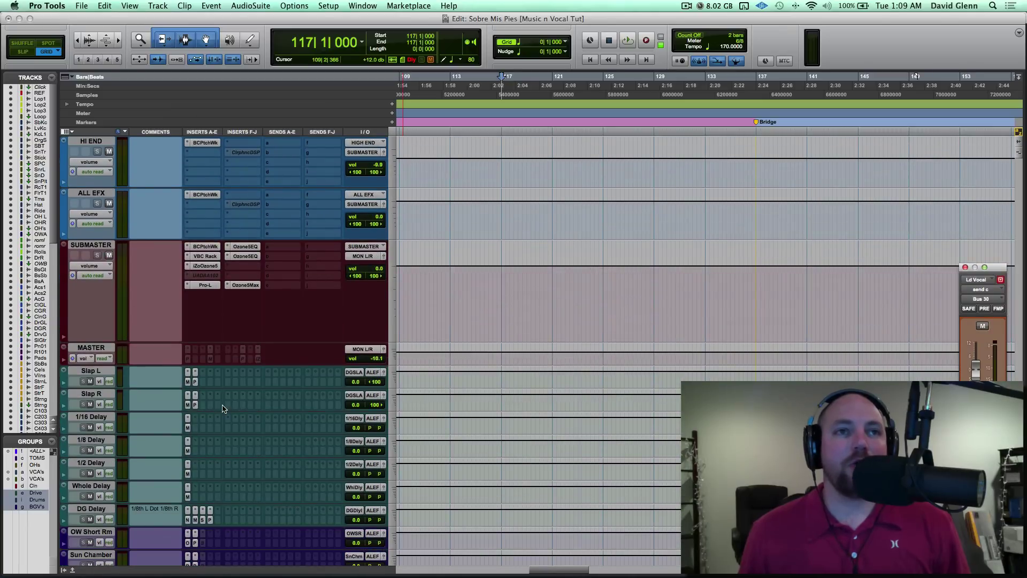
Reopen the ALL MUSIC Trackspacer and play the section to watch its analyzer respond.
scroll(224, 408, up, 2)
scroll(287, 310, up, 1)
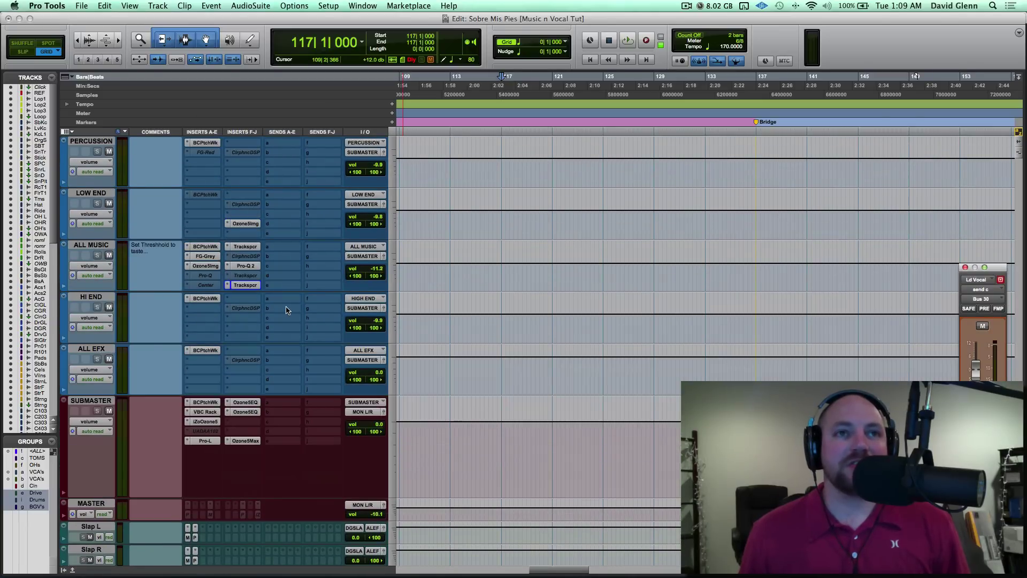
click(249, 286)
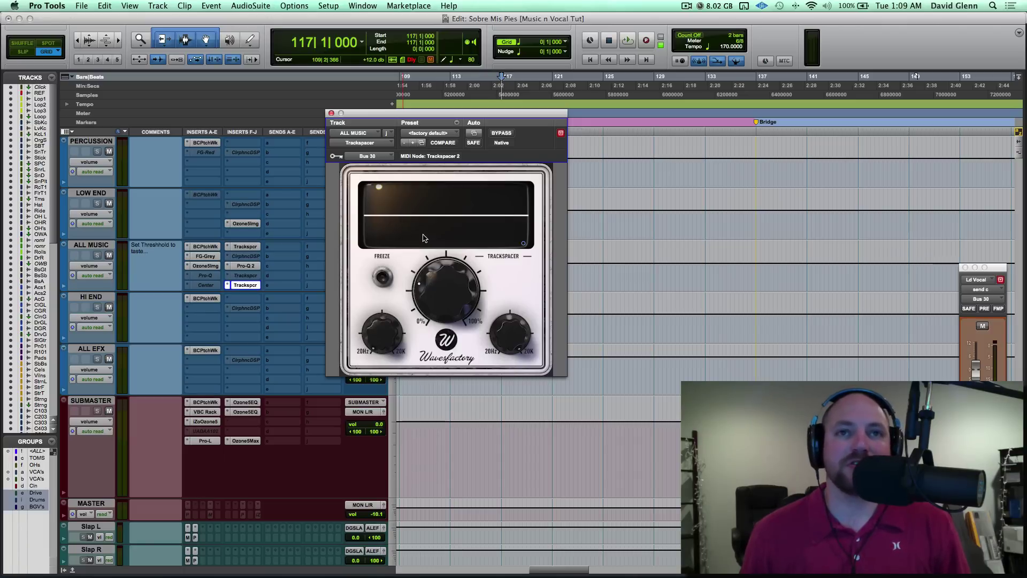
mouse_move(441, 298)
mouse_down()
mouse_move(442, 283)
mouse_move(442, 307)
mouse_up()
key(space)
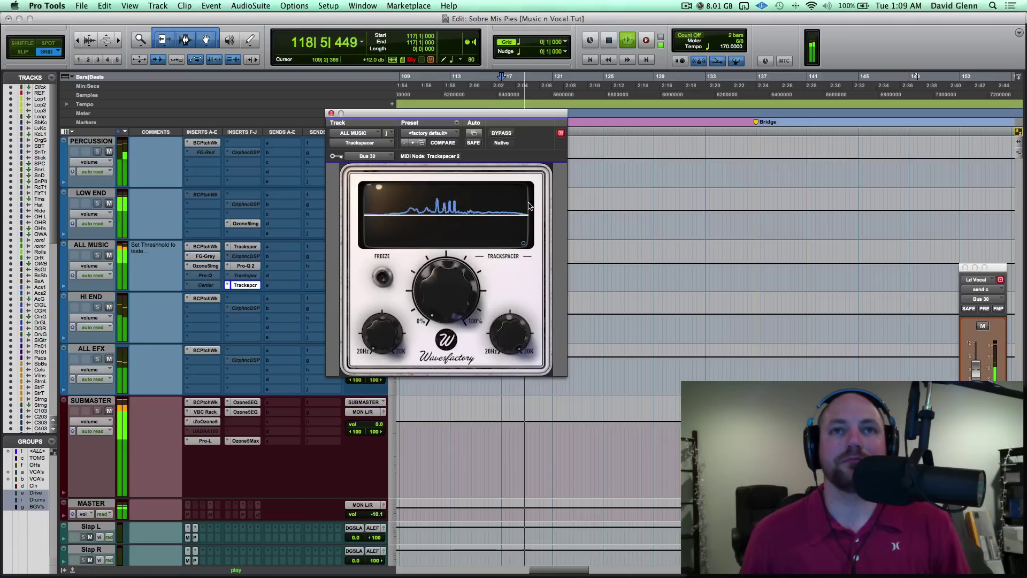
key(space)
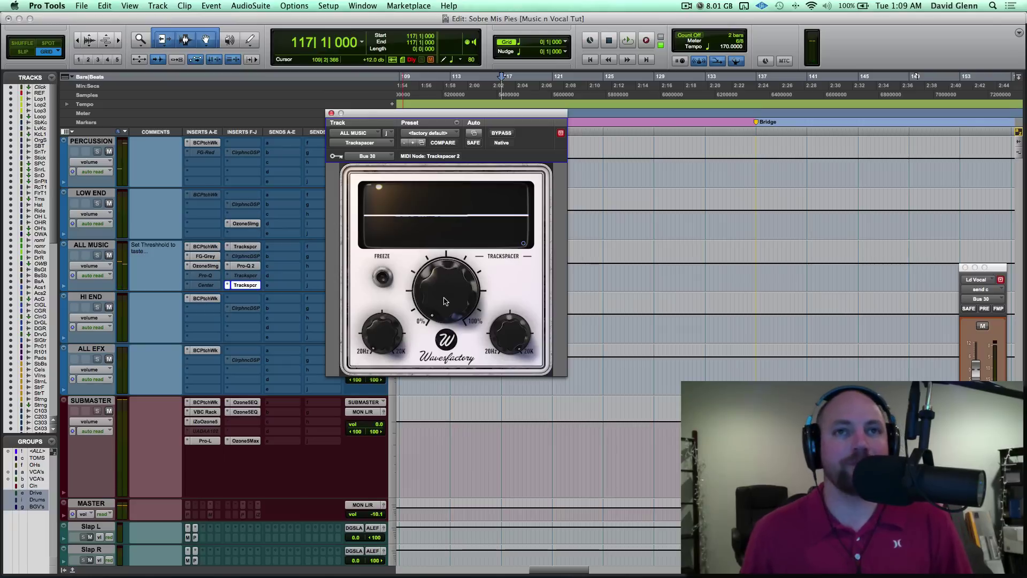
Set the Trackspacer LowPass knob to 768 Hz and the HighPass knob to 4480 Hz.
mouse_move(442, 305)
mouse_move(382, 339)
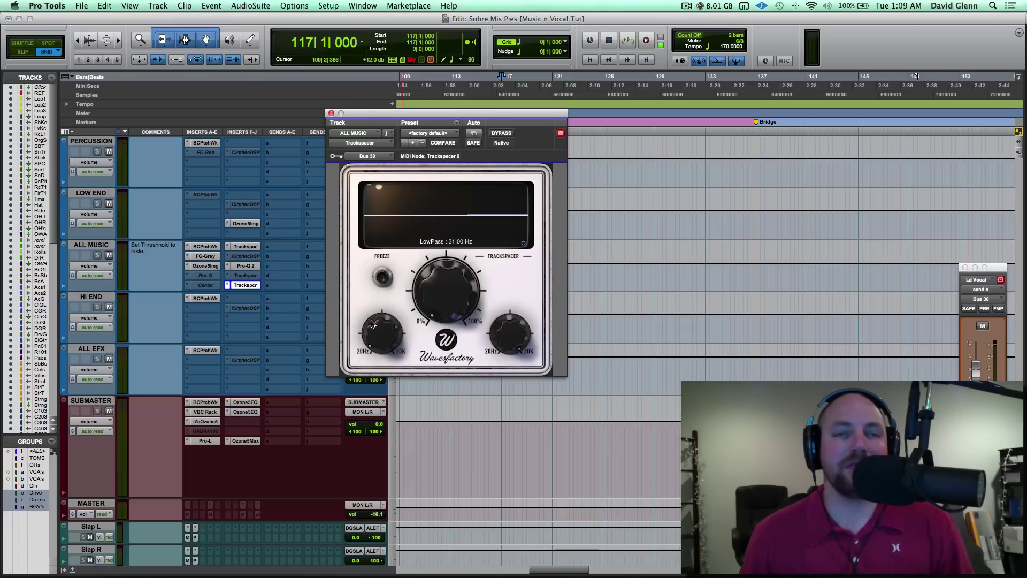
drag(375, 324, 373, 283)
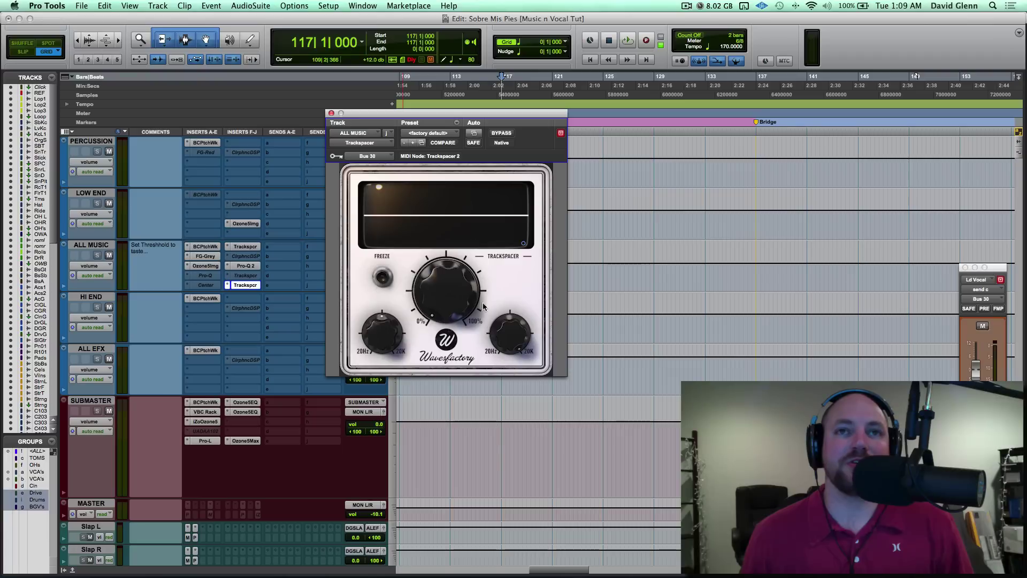
mouse_move(516, 325)
mouse_move(380, 337)
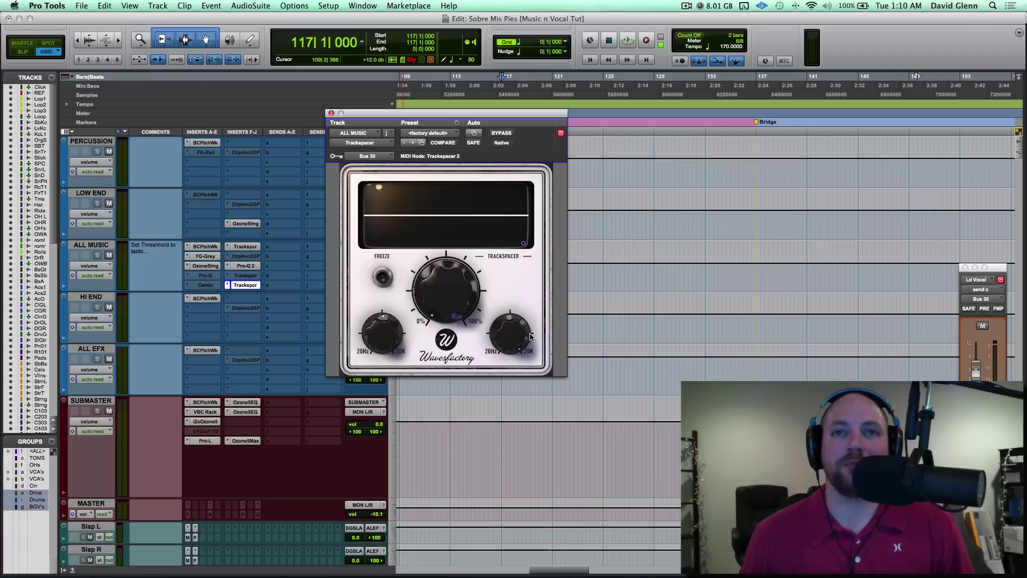
drag(500, 326, 493, 347)
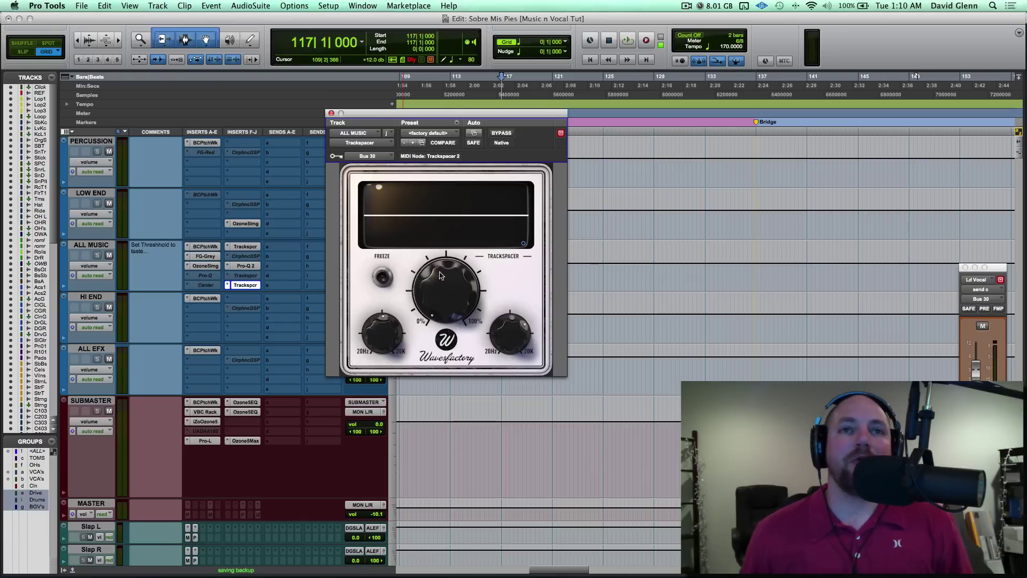
mouse_move(379, 326)
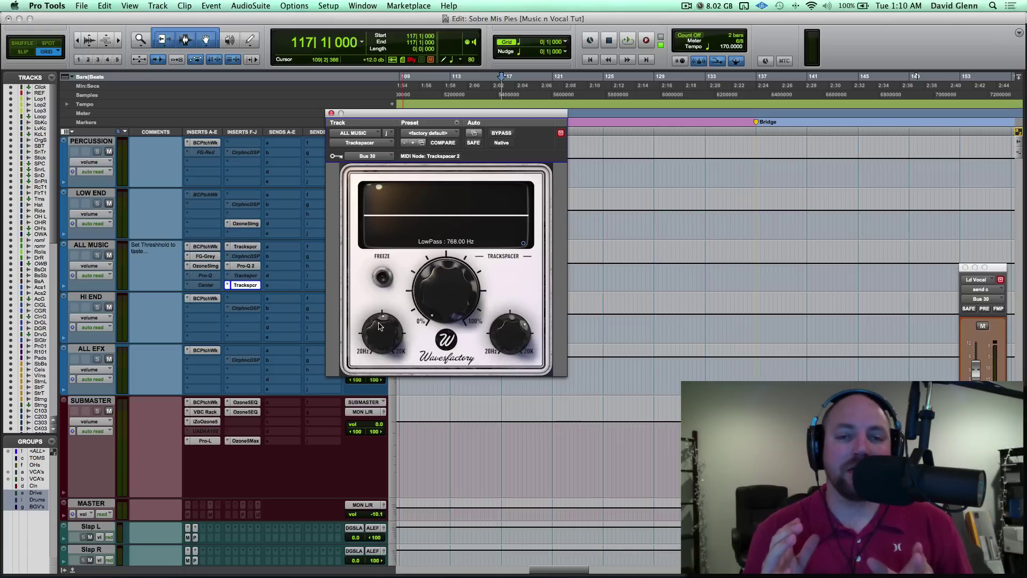
Raise the Trackspacer ratio to 77% while playing back to hear the vocal ducking.
mouse_move(437, 296)
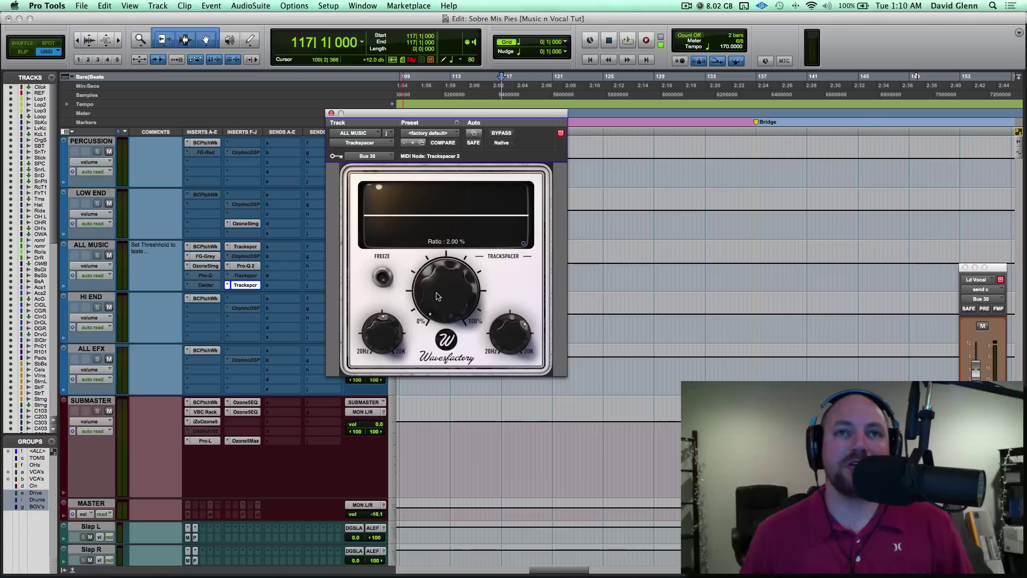
drag(437, 296, 427, 316)
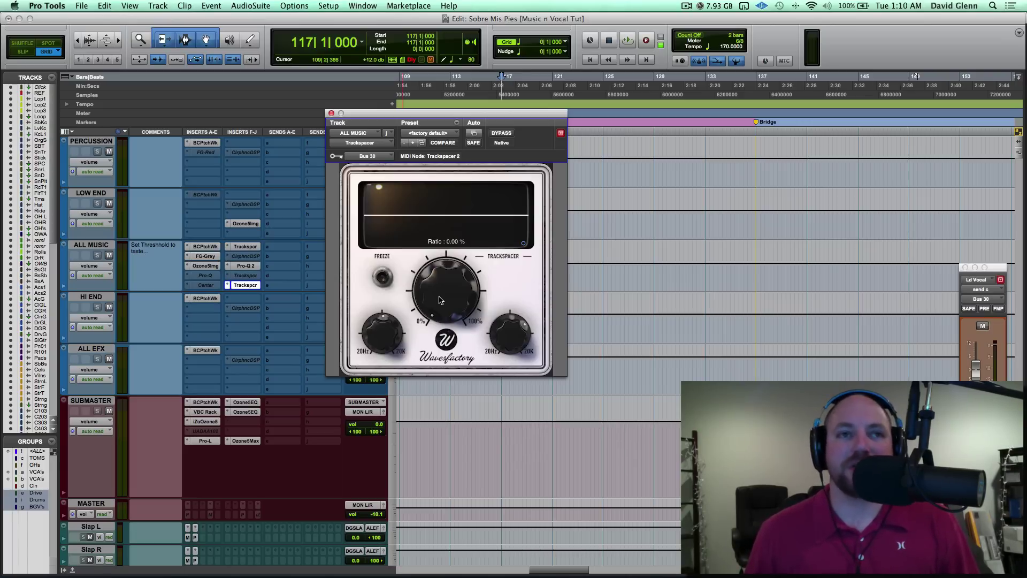
key(space)
drag(439, 300, 447, 225)
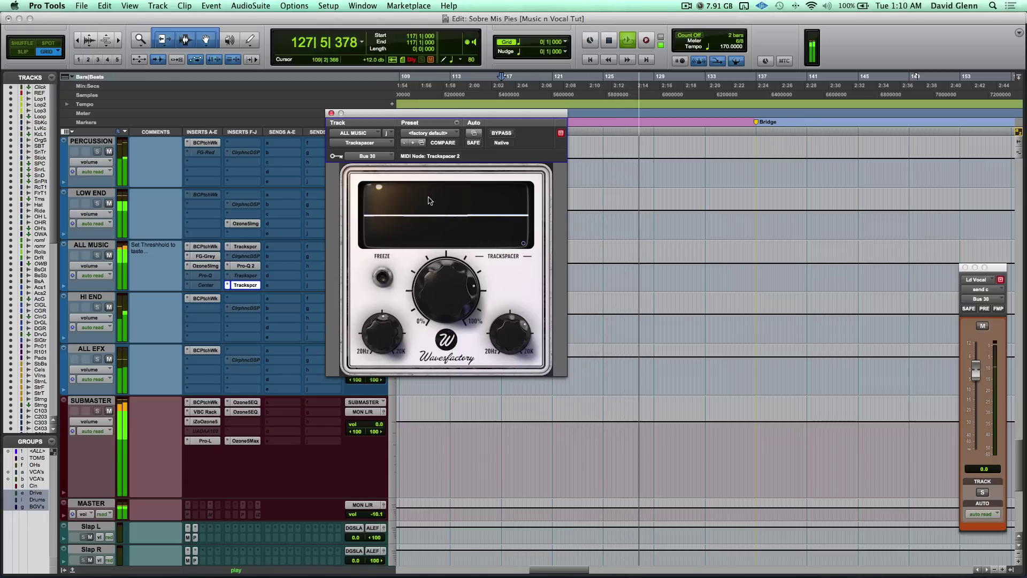
key(space)
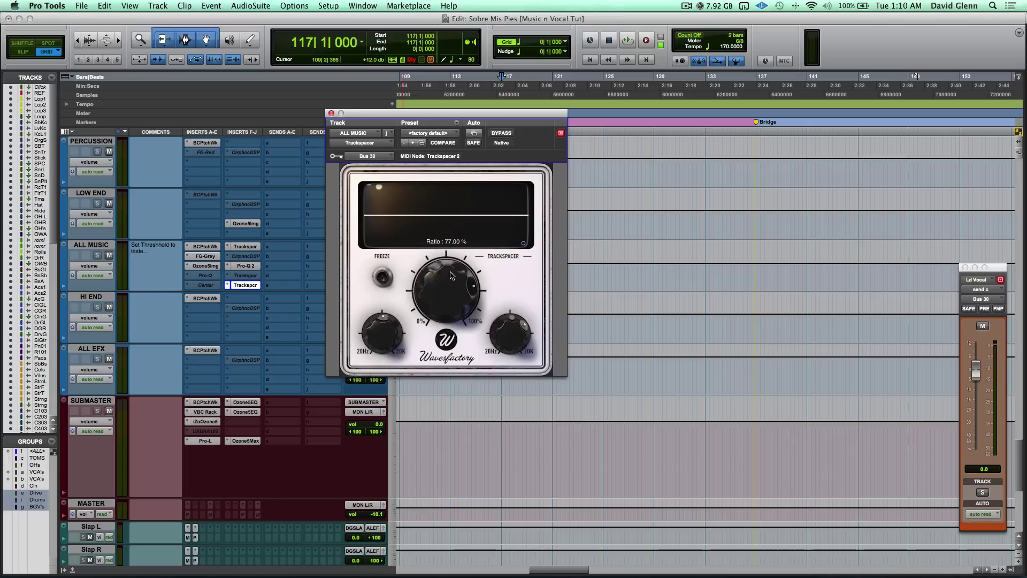
key(space)
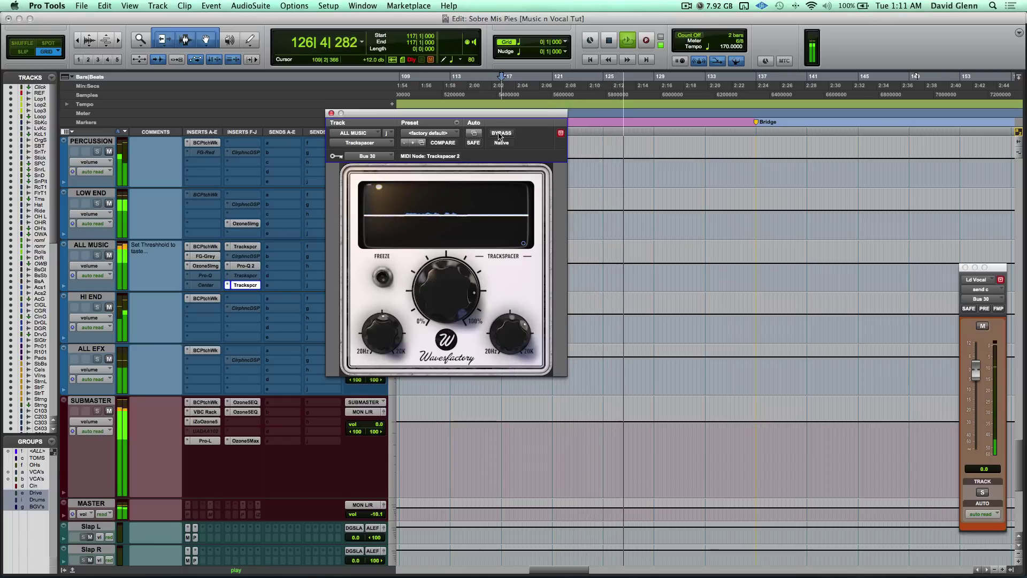
key(space)
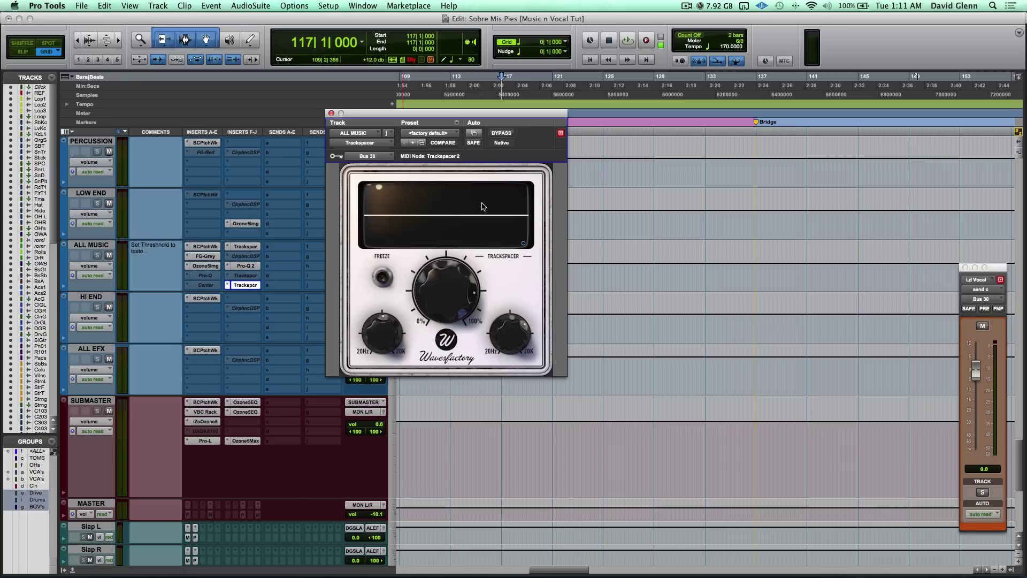
key(space)
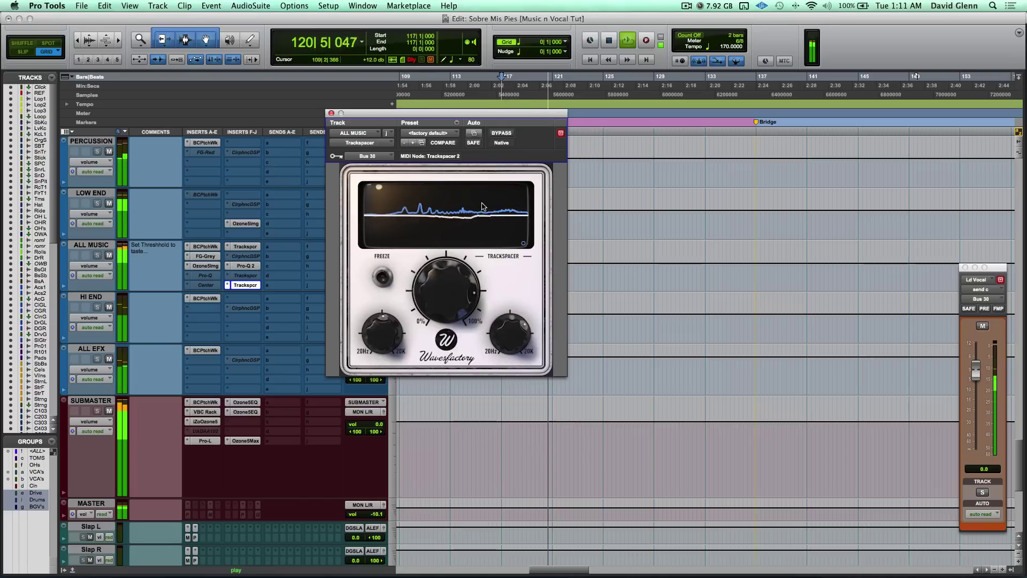
key(space)
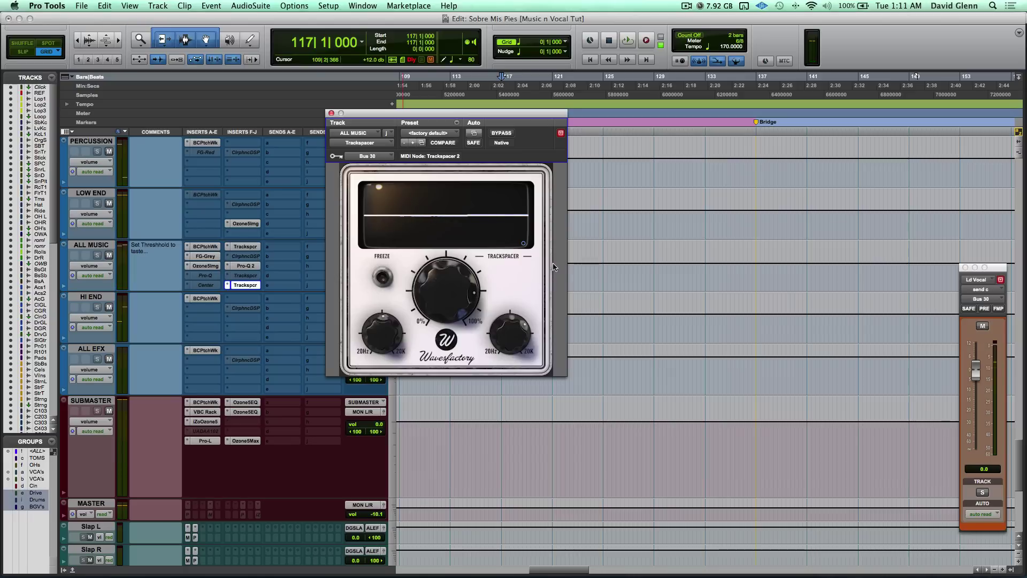
Show the Trackspacer Advanced Panel and play the session to audition it.
click(523, 244)
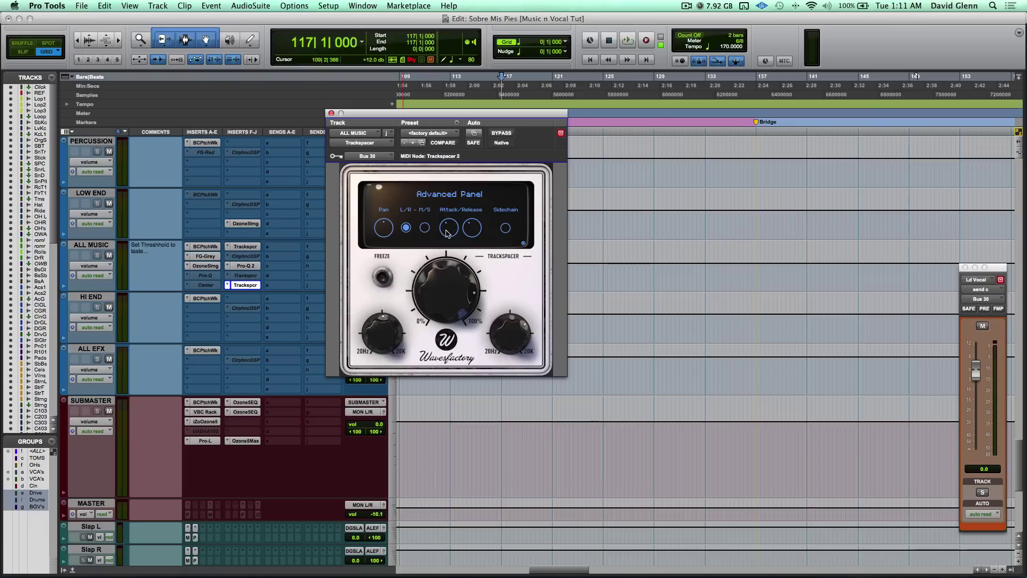
mouse_move(468, 234)
key(space)
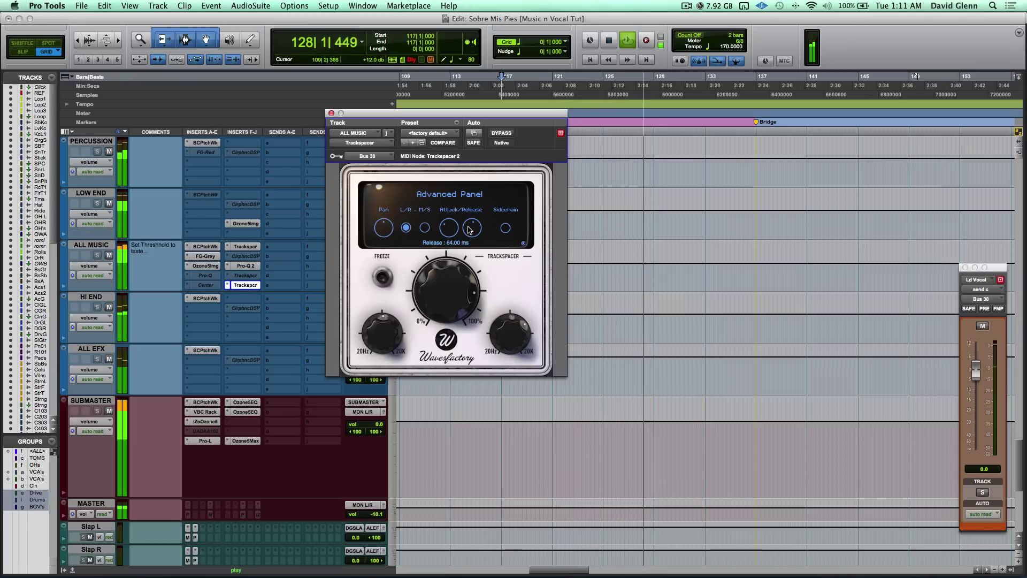
key(space)
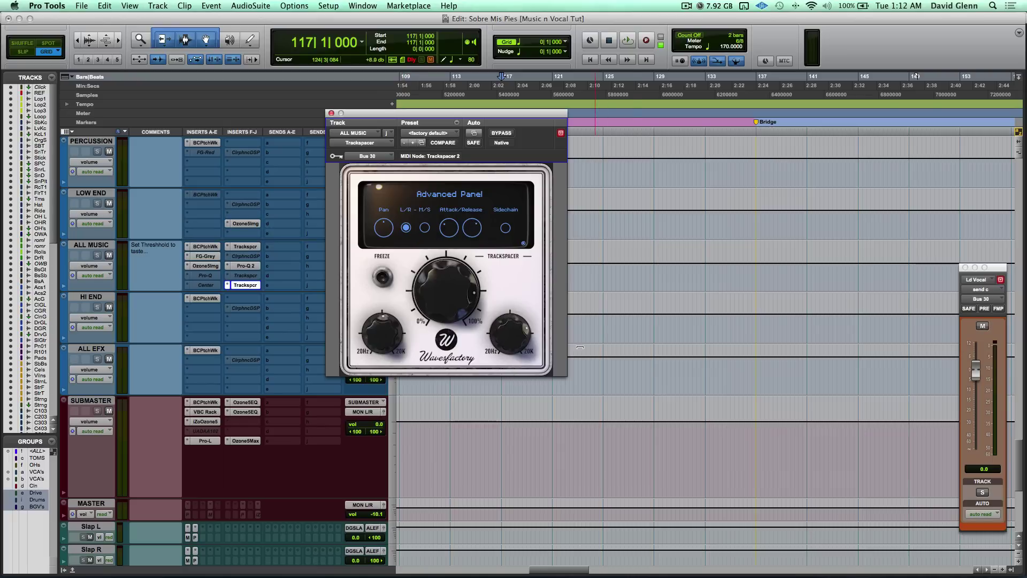
mouse_move(513, 336)
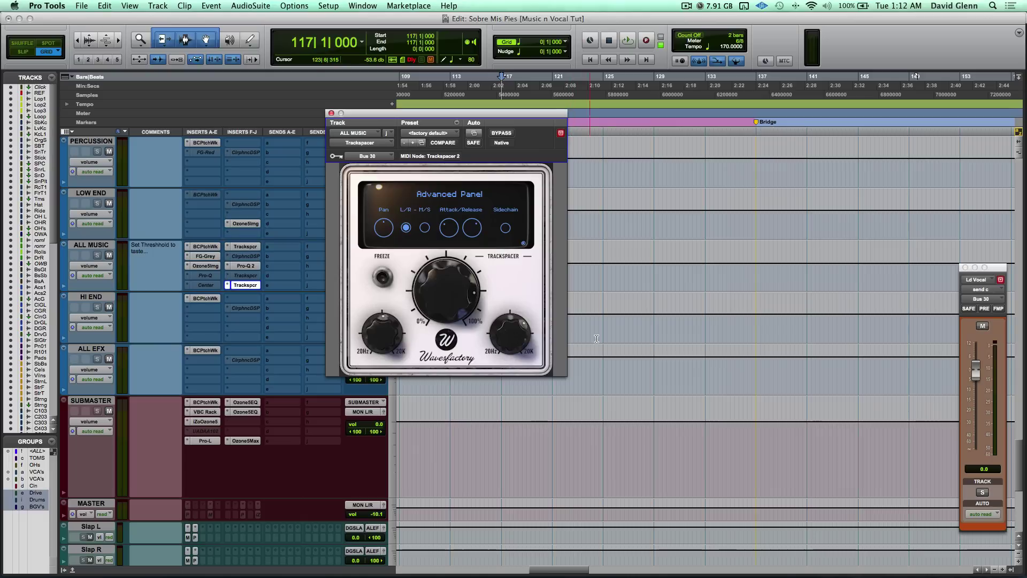
Set playback to start at bar 124 of the Ld Vocal clip and audition.
scroll(602, 338, up, 3)
scroll(602, 338, up, 6)
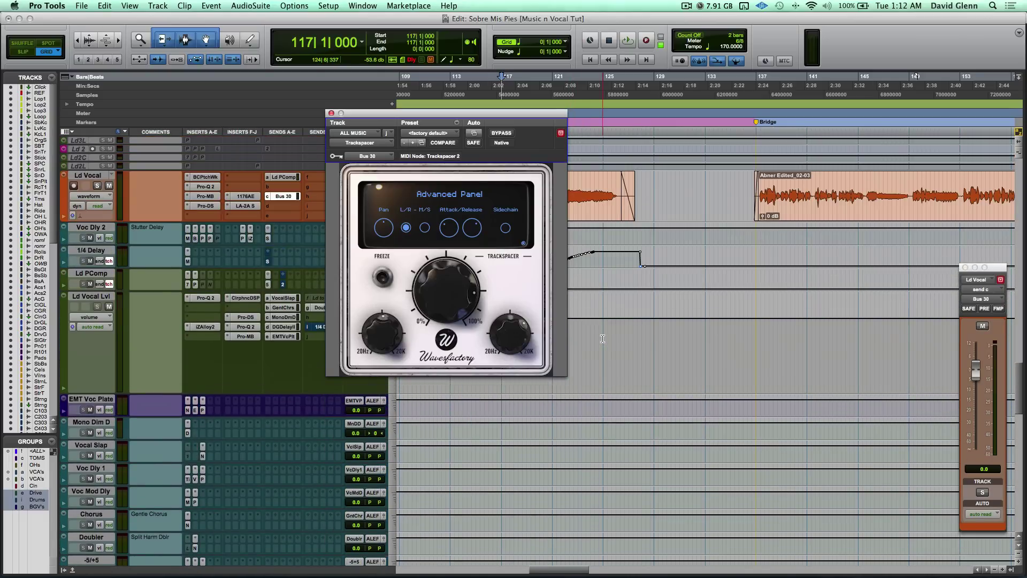
click(600, 185)
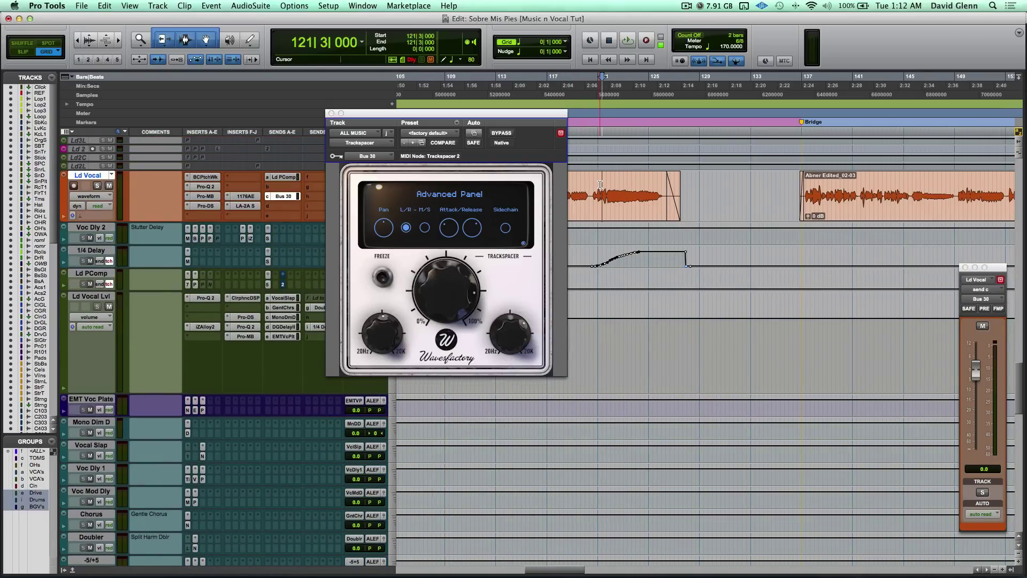
click(637, 183)
key(space)
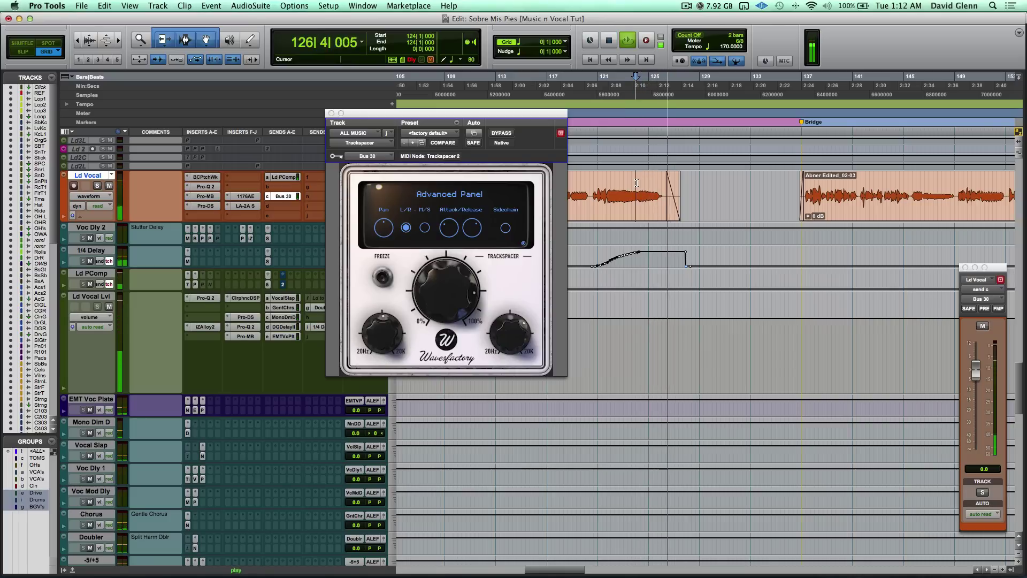
key(space)
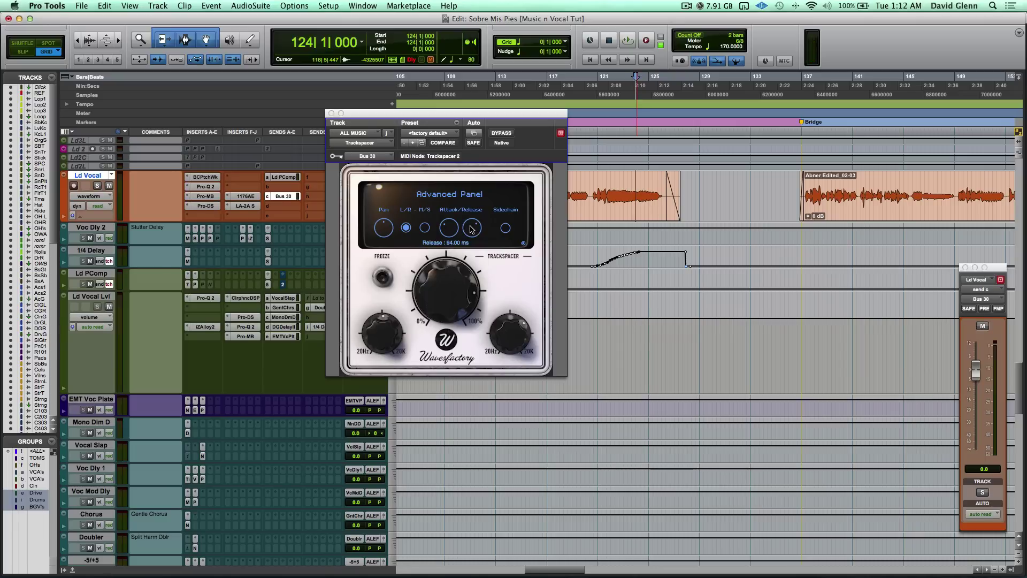
Lengthen the Trackspacer release to 160 ms and play back to hear it.
drag(469, 229, 470, 225)
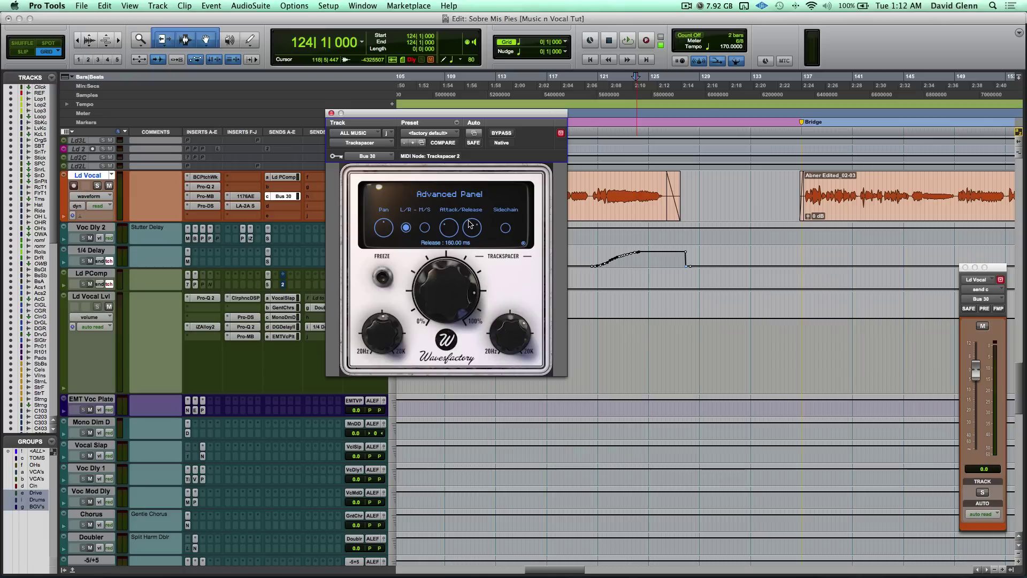
key(space)
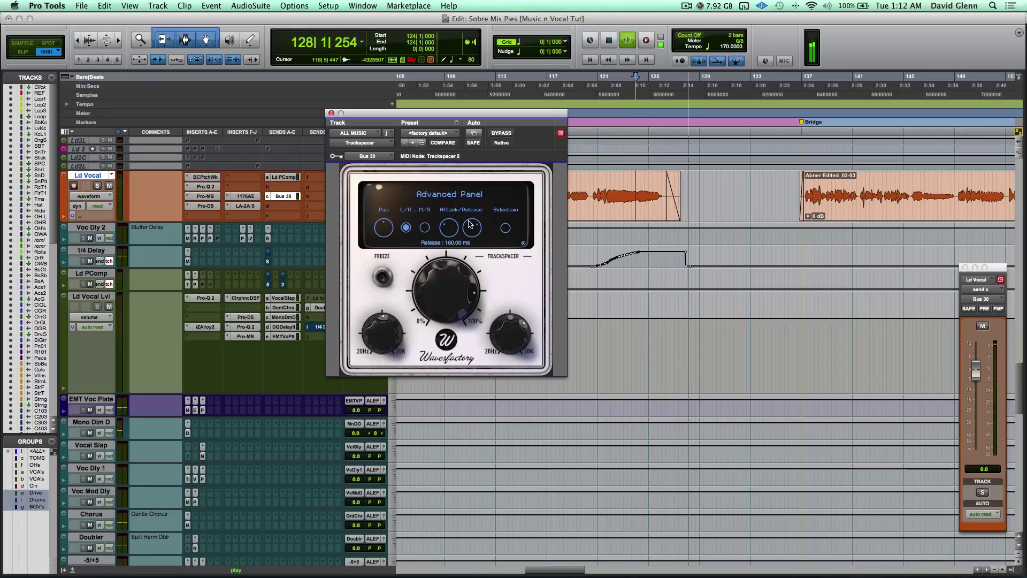
key(space)
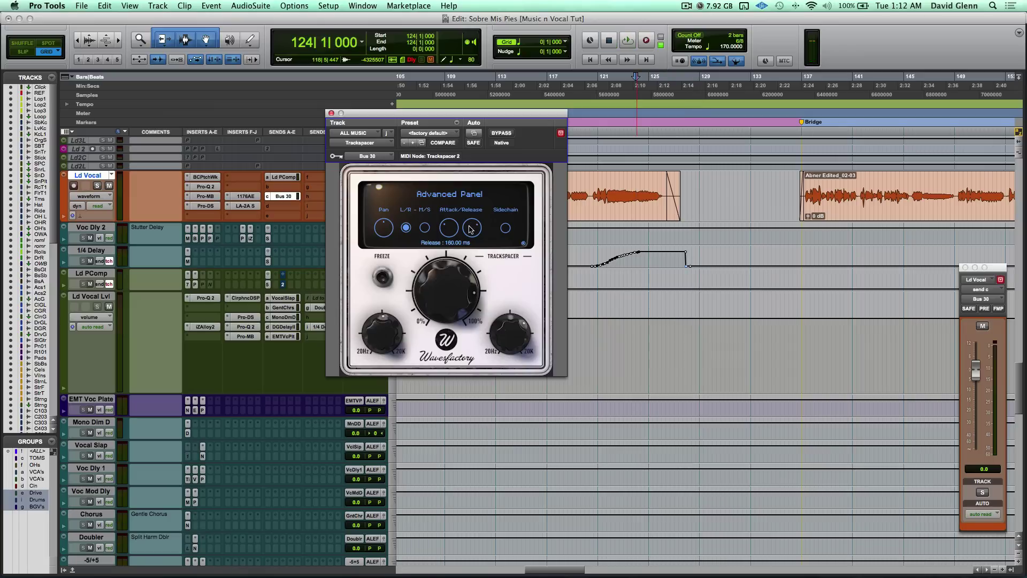
Nudge the ratio to 84% and switch Trackspacer to M/S mode during playback.
mouse_move(444, 292)
drag(443, 292, 443, 291)
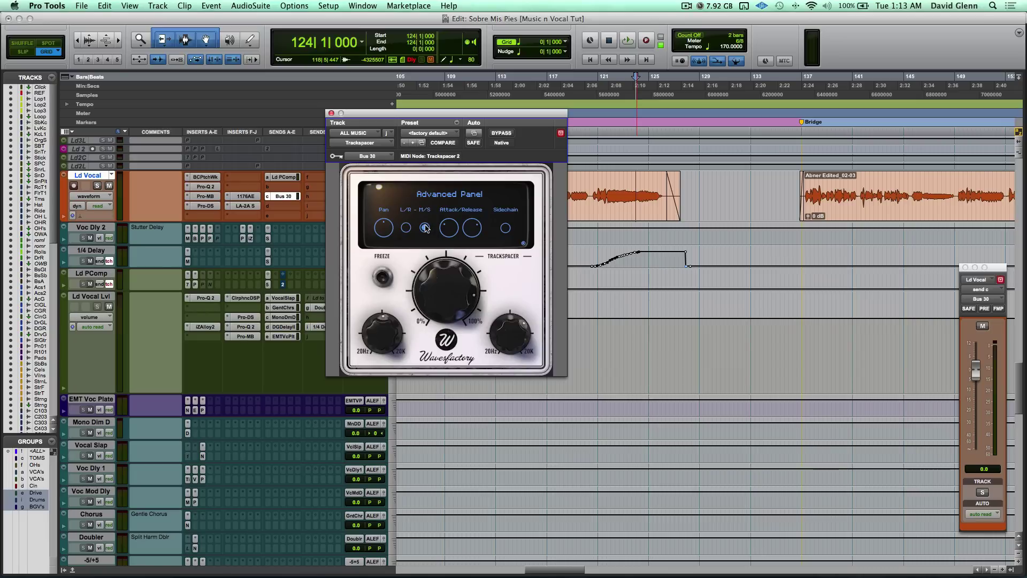
key(space)
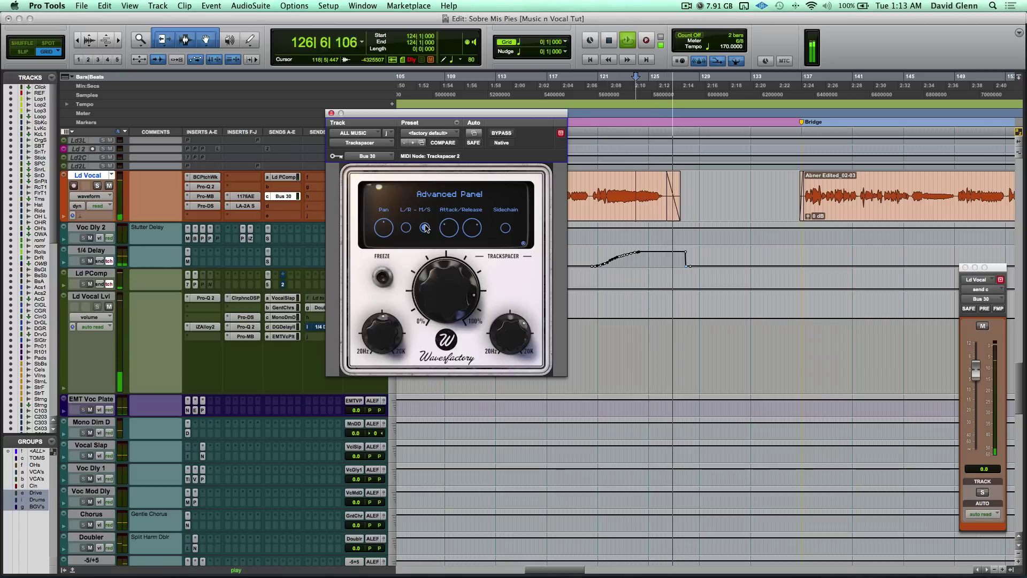
click(425, 228)
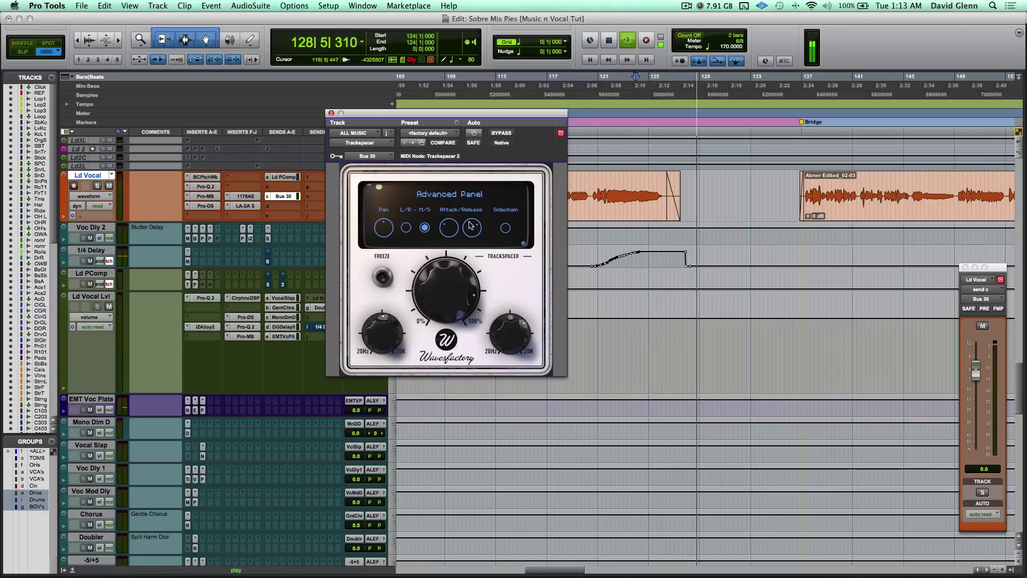
mouse_move(470, 225)
key(space)
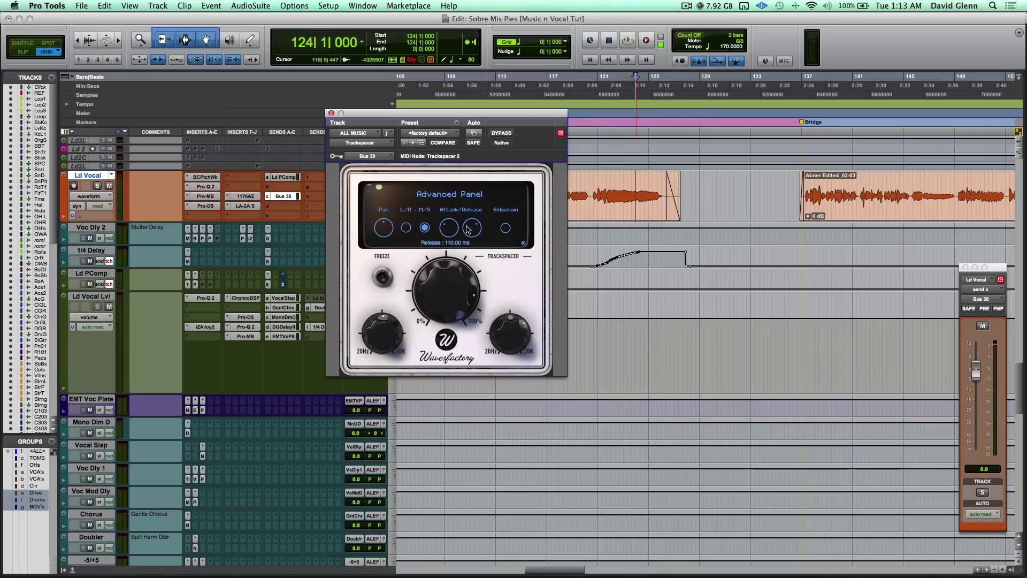
scroll(467, 229, down, 2)
Turn the ratio down to 0% and audition with no ducking from bar 121.
mouse_move(435, 313)
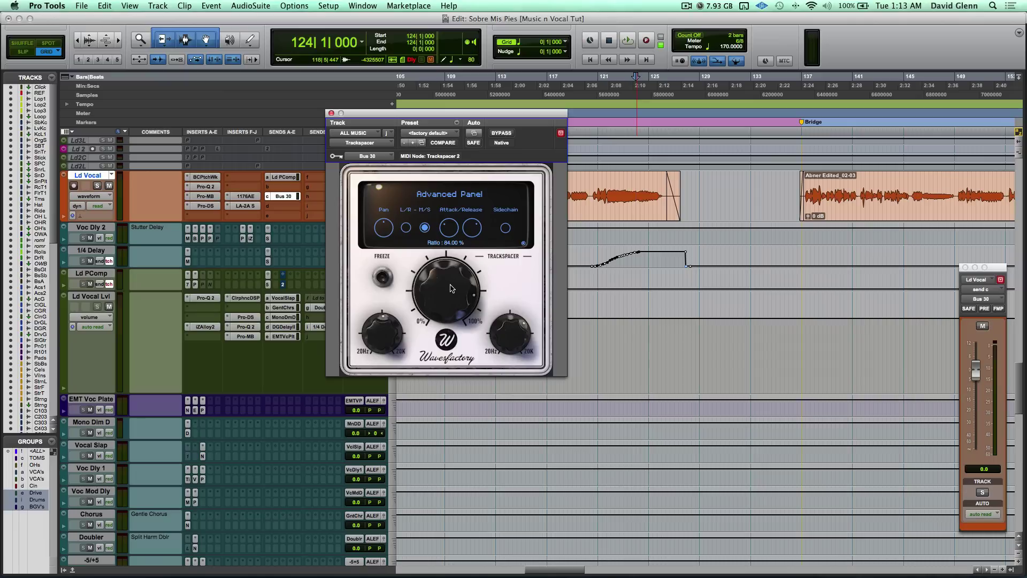
drag(450, 289, 380, 434)
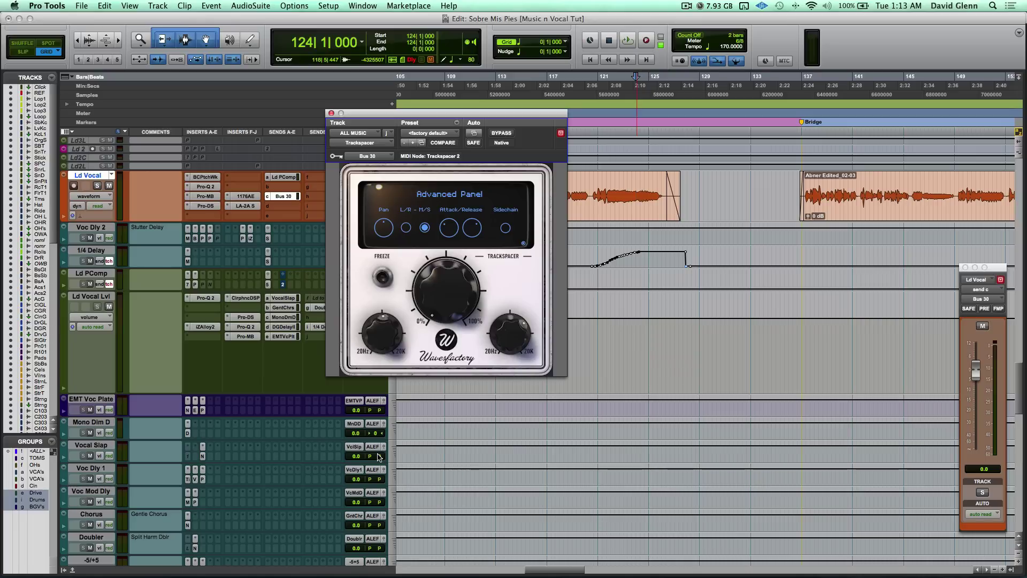
key(space)
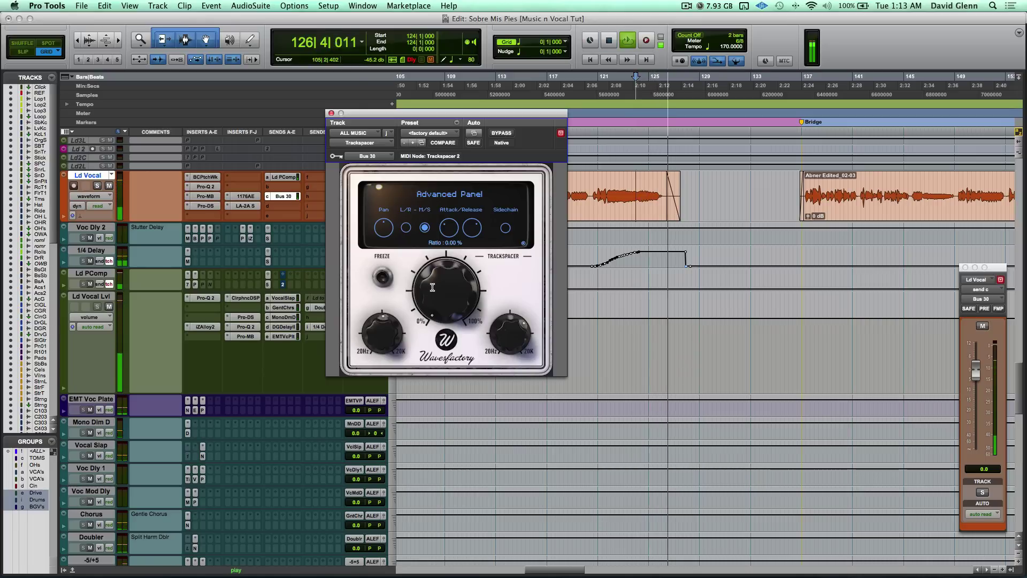
mouse_move(433, 287)
key(space)
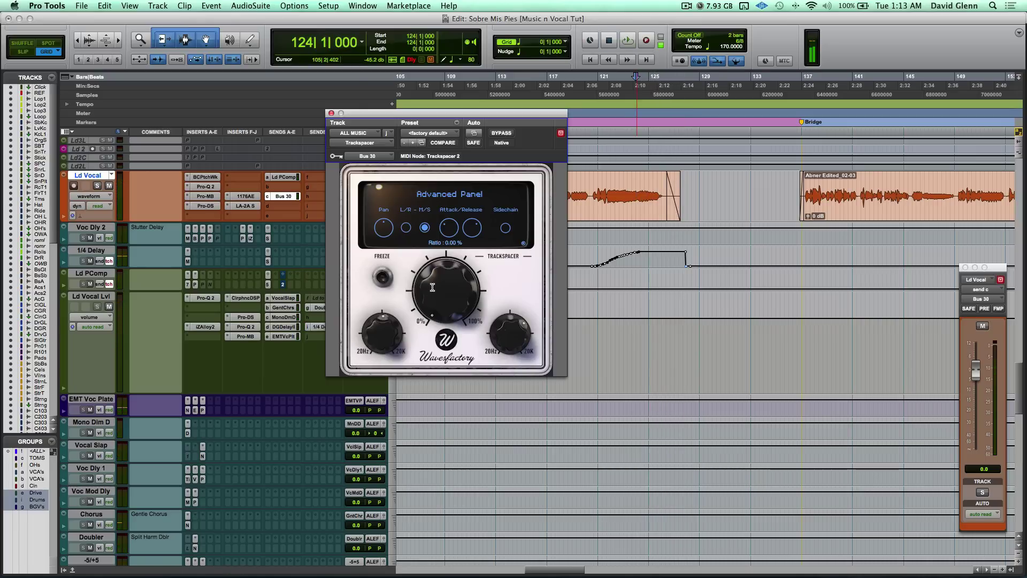
click(608, 185)
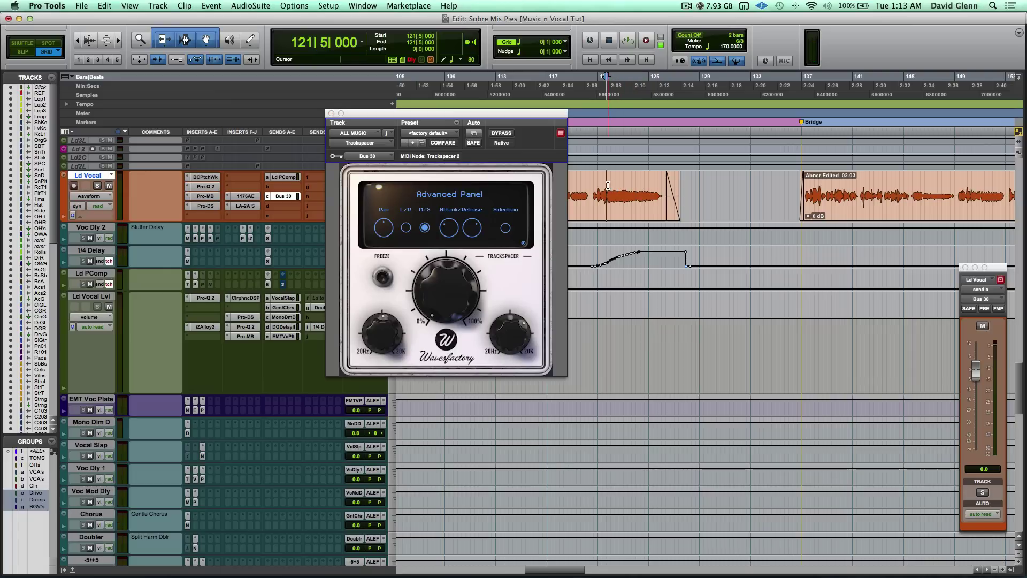
key(space)
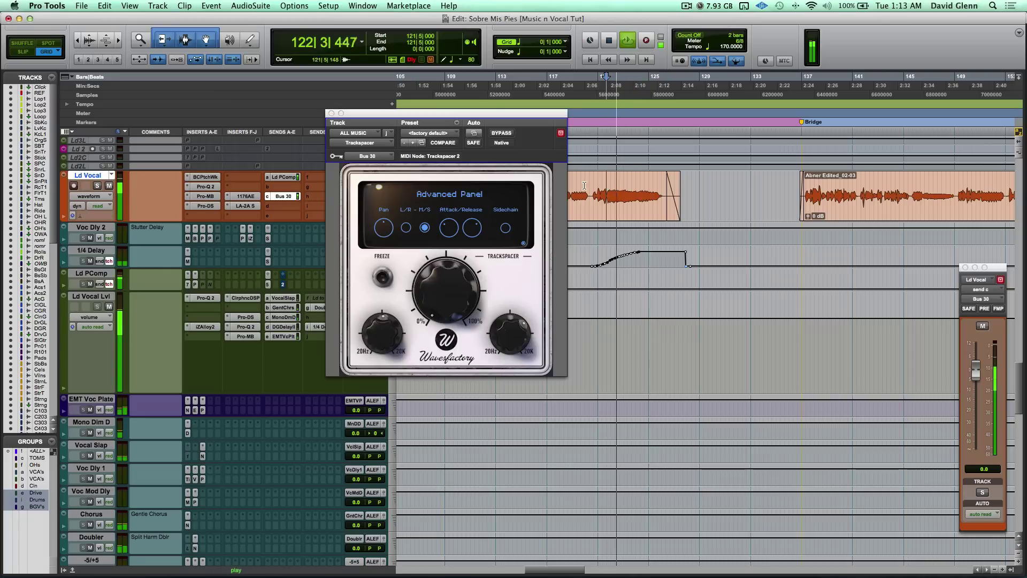
key(space)
Raise the ratio to 33% while playing from the top of bar 121.
mouse_move(444, 282)
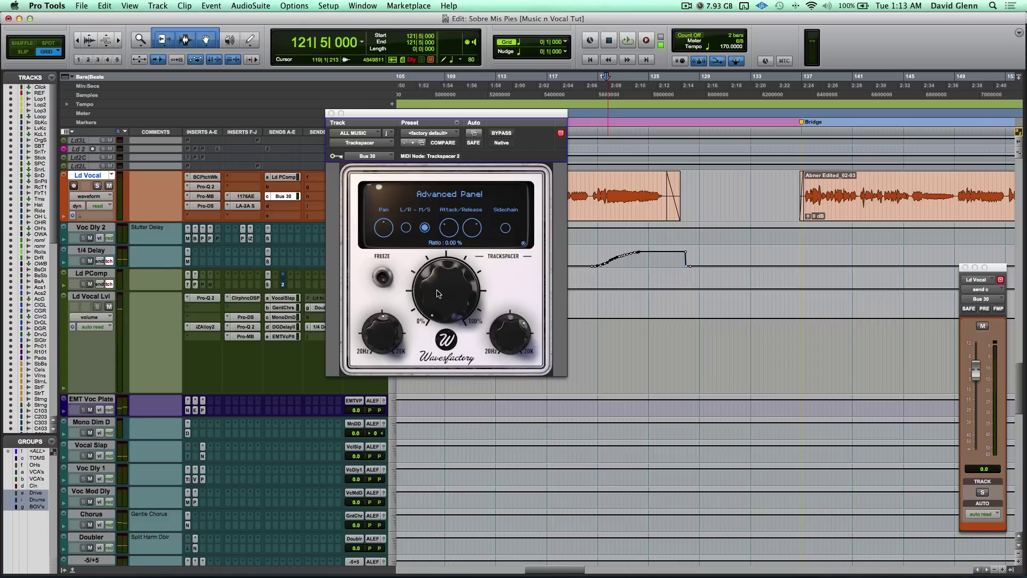
key(minus)
key(minus)
key(minus)
key(minus)
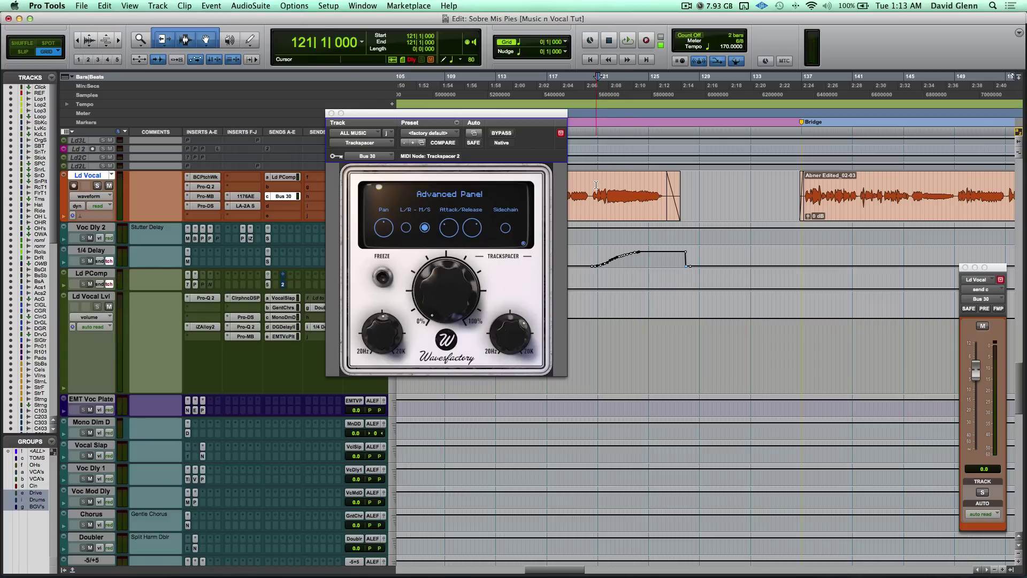
key(space)
drag(429, 289, 431, 273)
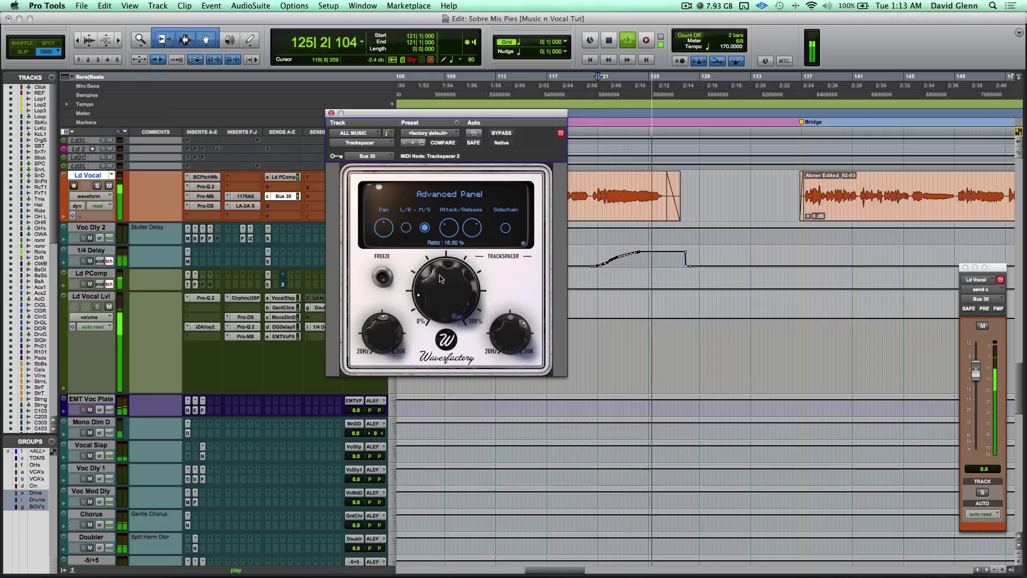
mouse_move(440, 278)
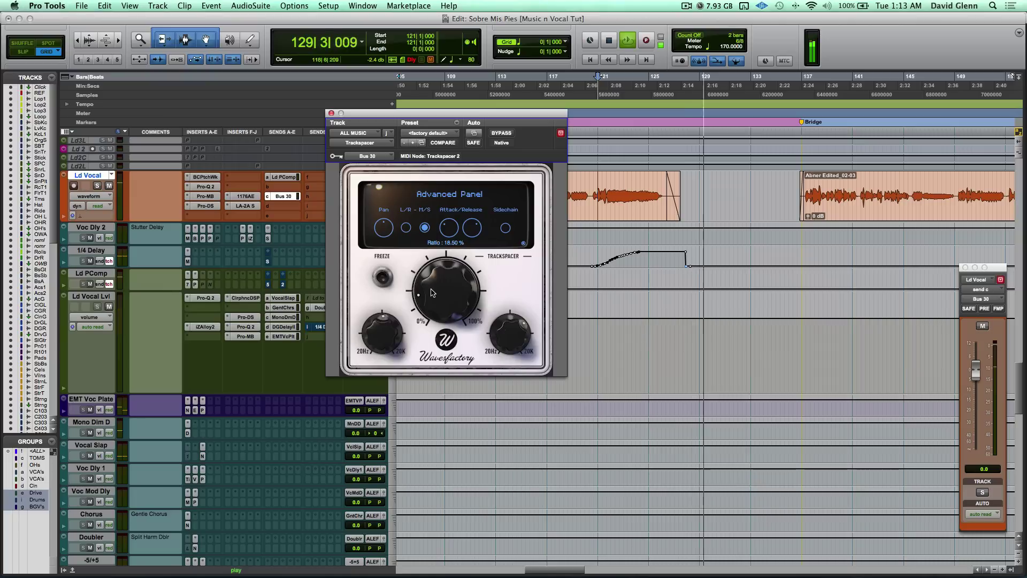
key(space)
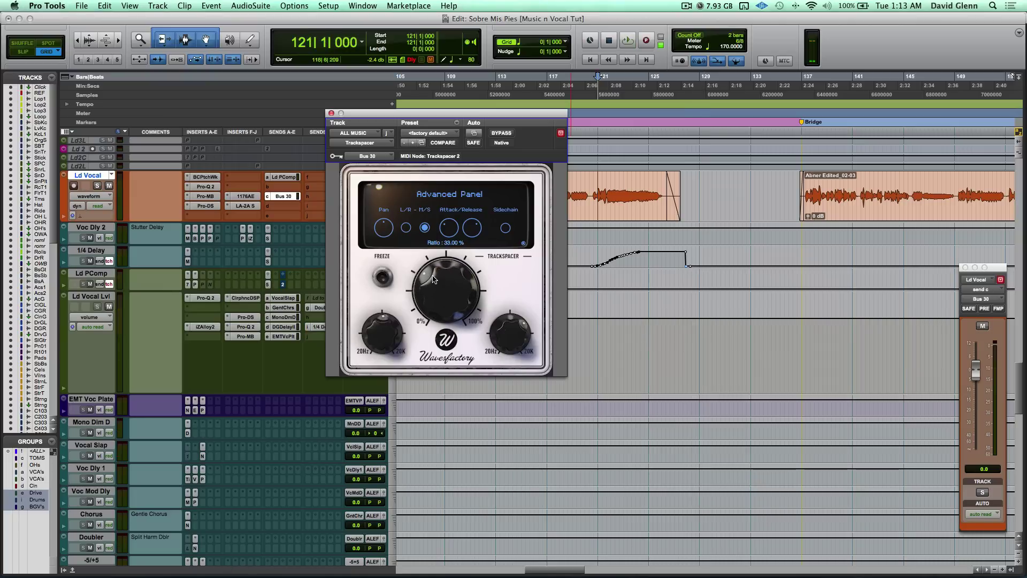
key(space)
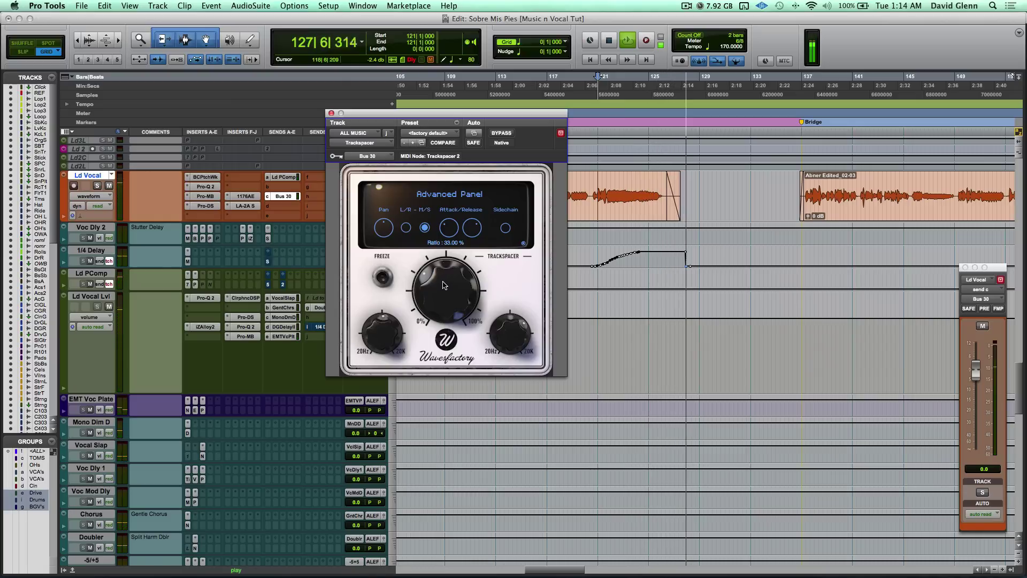
key(space)
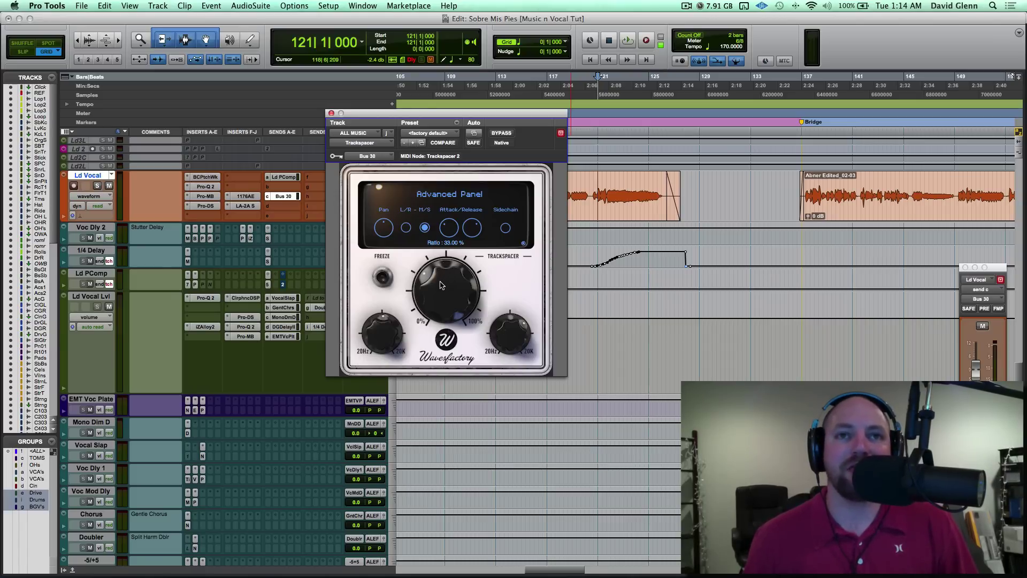
Lower the Trackspacer ratio from 33% to 17% and set playback start at bar 120|5.
mouse_move(440, 285)
mouse_down()
mouse_move(434, 298)
mouse_move(434, 289)
mouse_up()
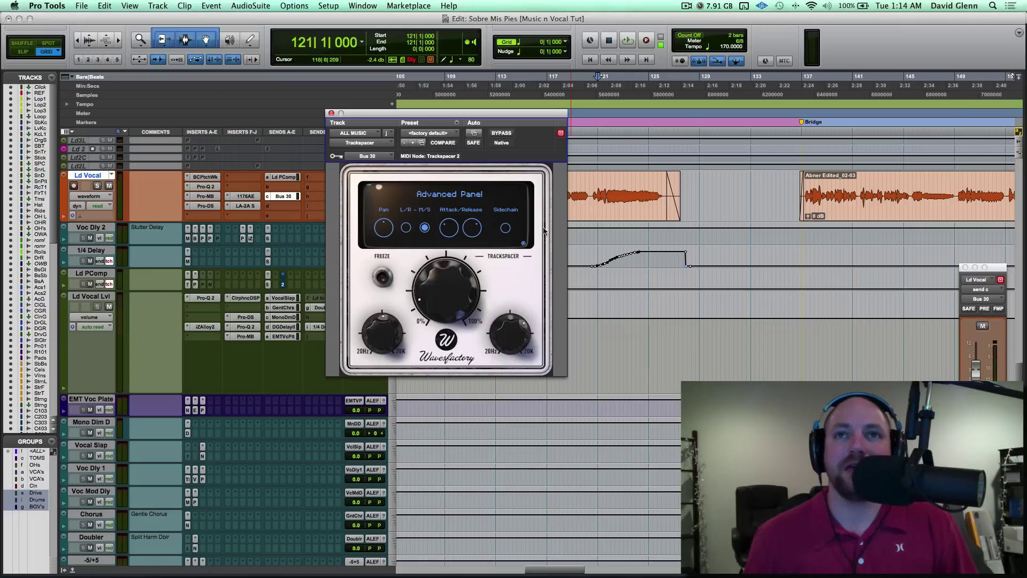
click(593, 182)
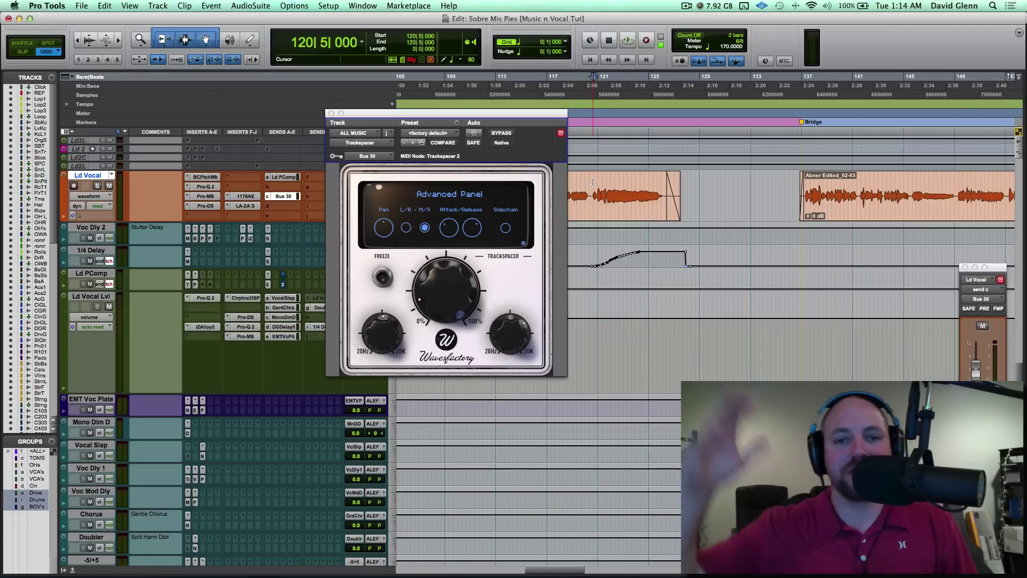